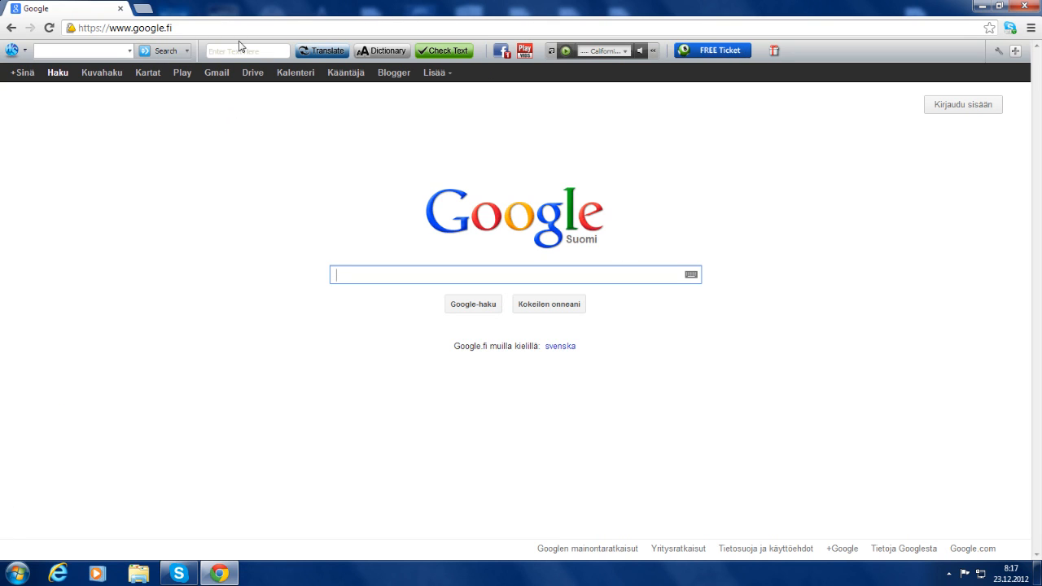
# Open the CraftBukkit development builds list at dl.bukkit.org
pyautogui.hotkey('ctrl', 'l')
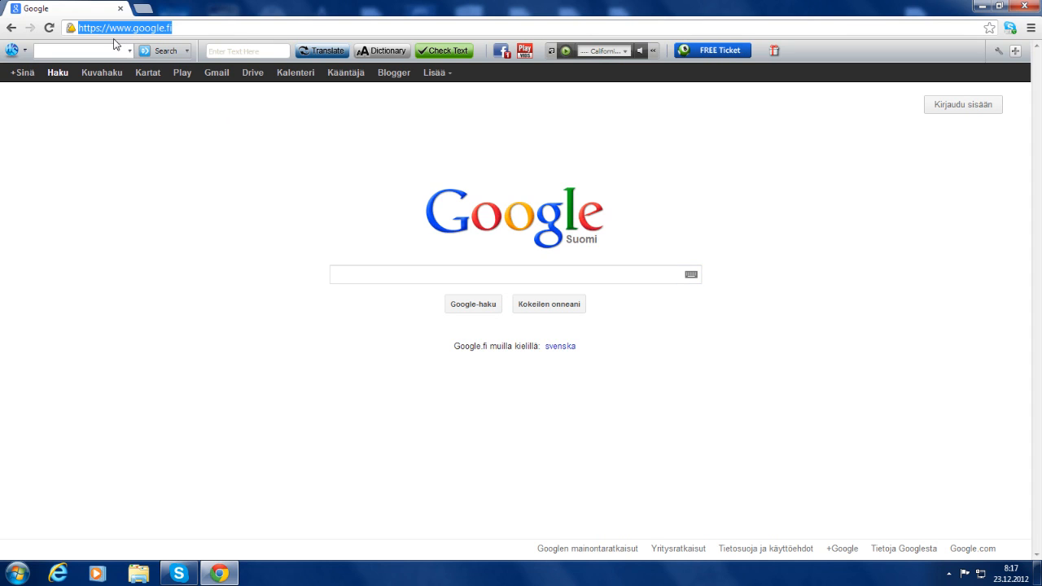
pyautogui.press('End')
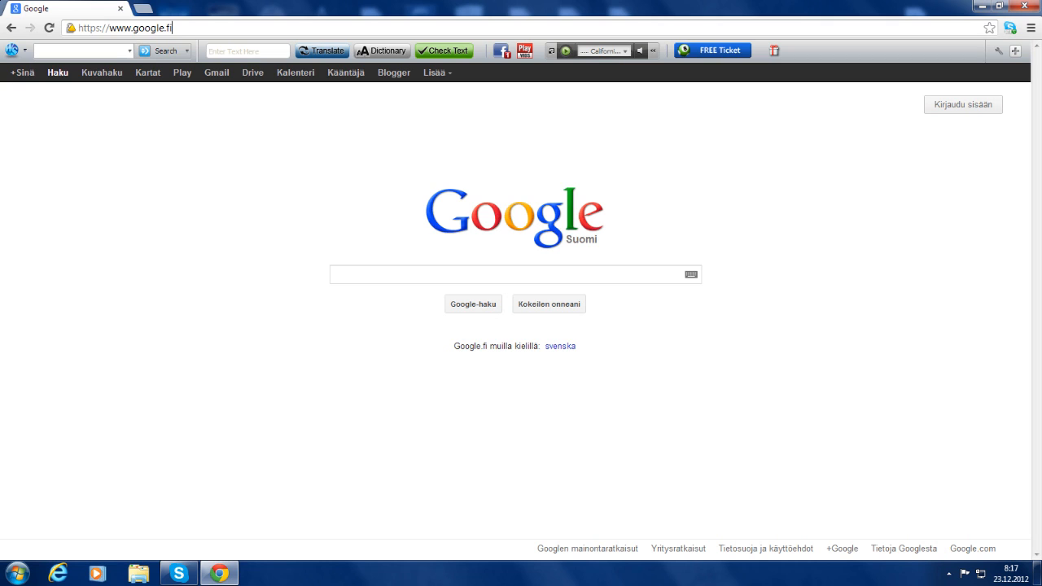
pyautogui.hotkey('ctrl', 'a')
pyautogui.press('BackSpace')
pyautogui.write('http://dl.bukkit.org/downloads/craftbukkit/list/dev/')
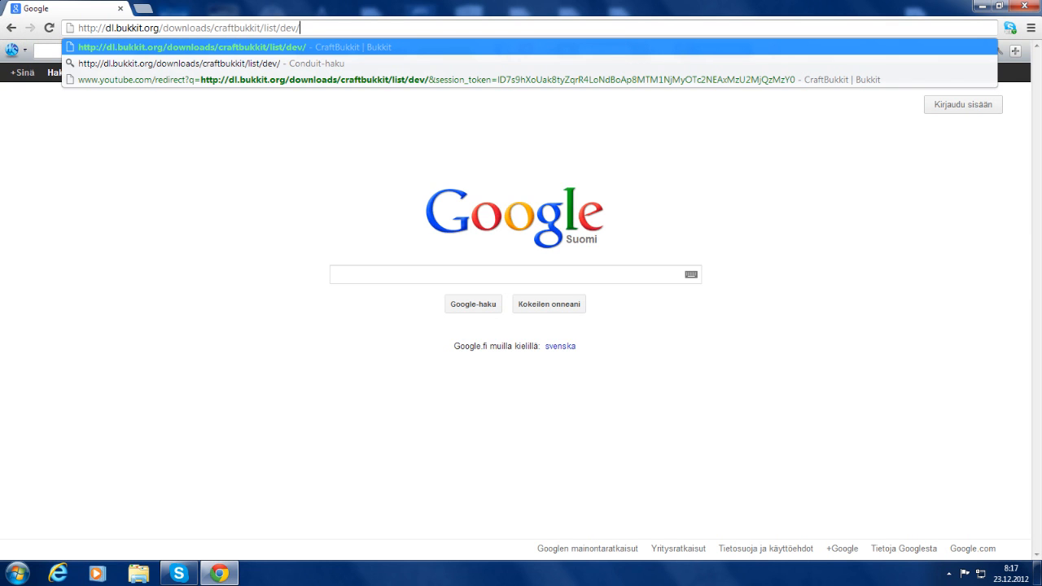
pyautogui.press('Return')
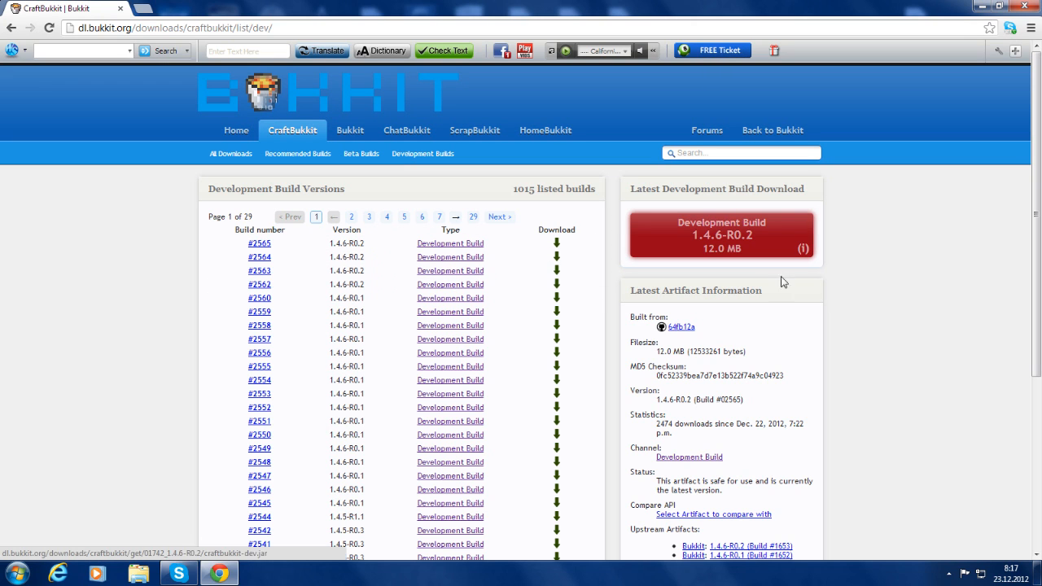
# Browse the build pages, then download and keep the latest 1.4.6-R0.2 development build
pyautogui.scroll(-5, 1040, 183)
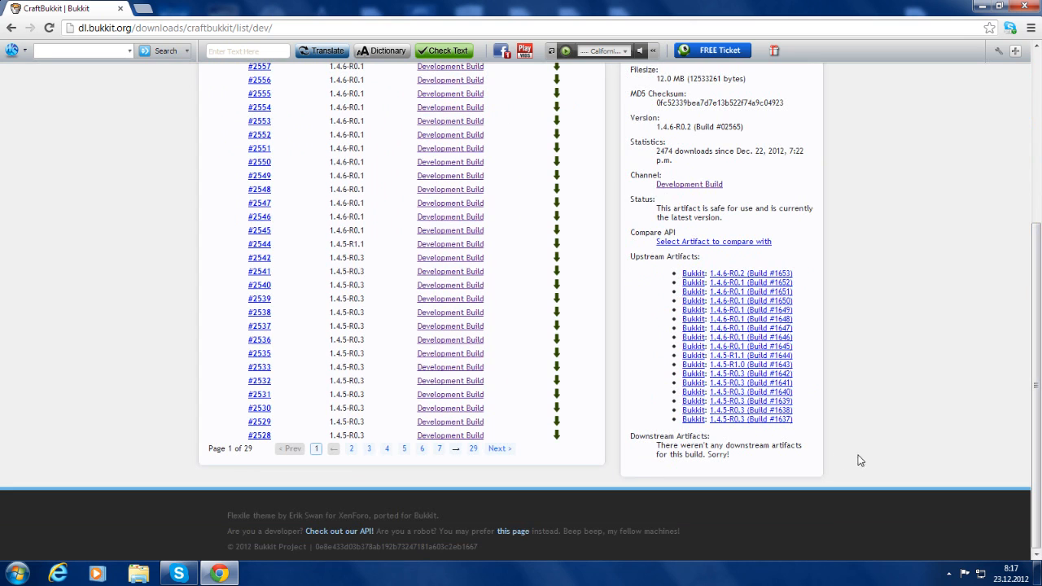
pyautogui.scroll(5, 902, 303)
pyautogui.scroll(-4, 391, 268)
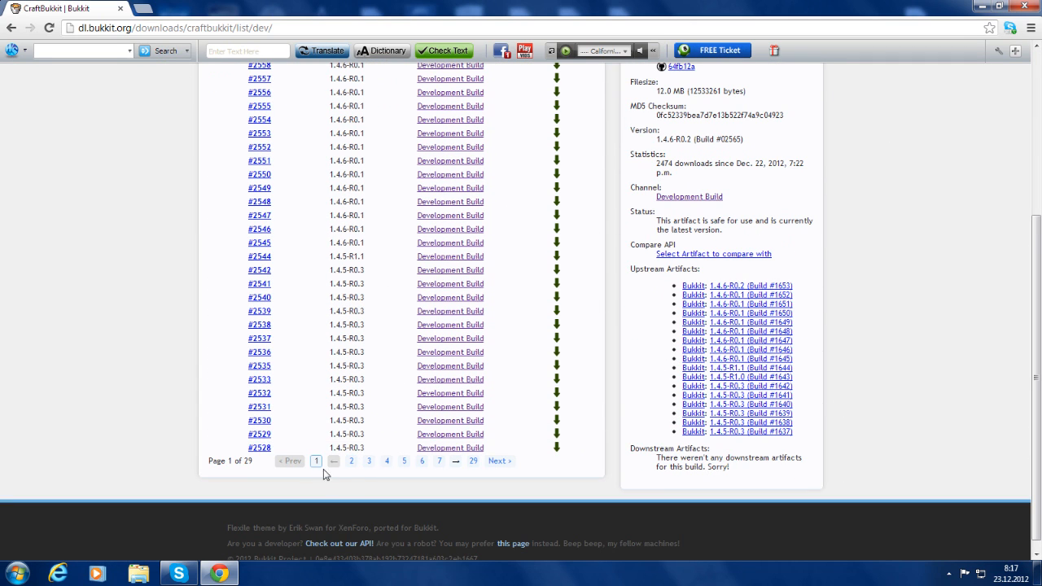
pyautogui.scroll(4, 623, 329)
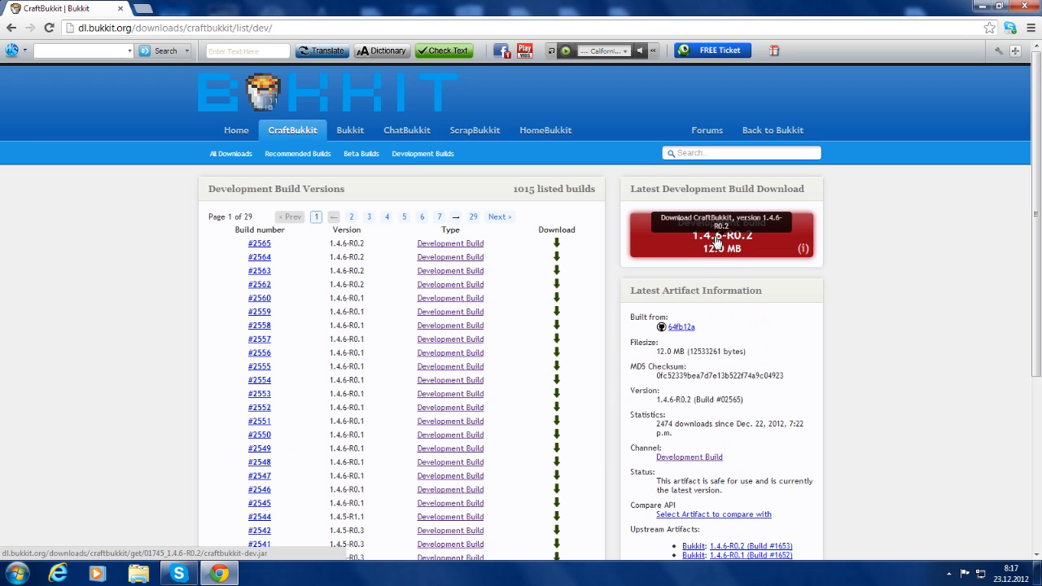
pyautogui.scroll(-3, 729, 249)
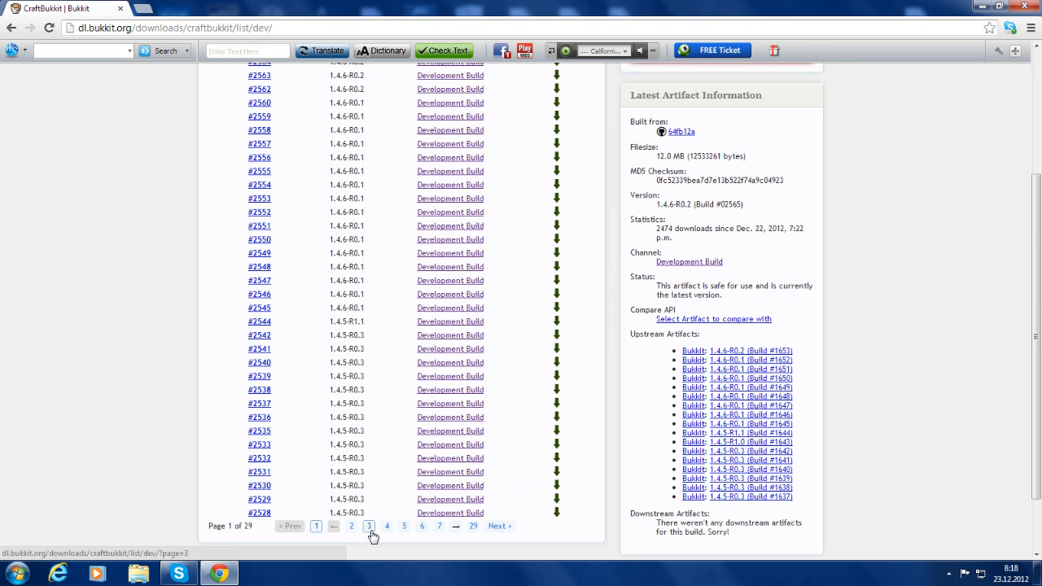
pyautogui.scroll(3, 386, 368)
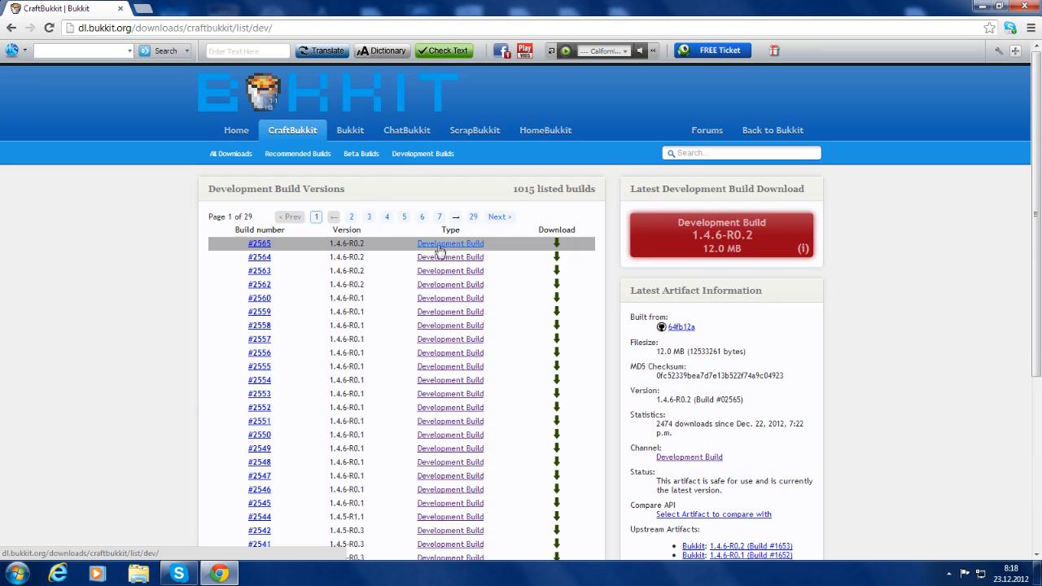
pyautogui.scroll(-3, 261, 500)
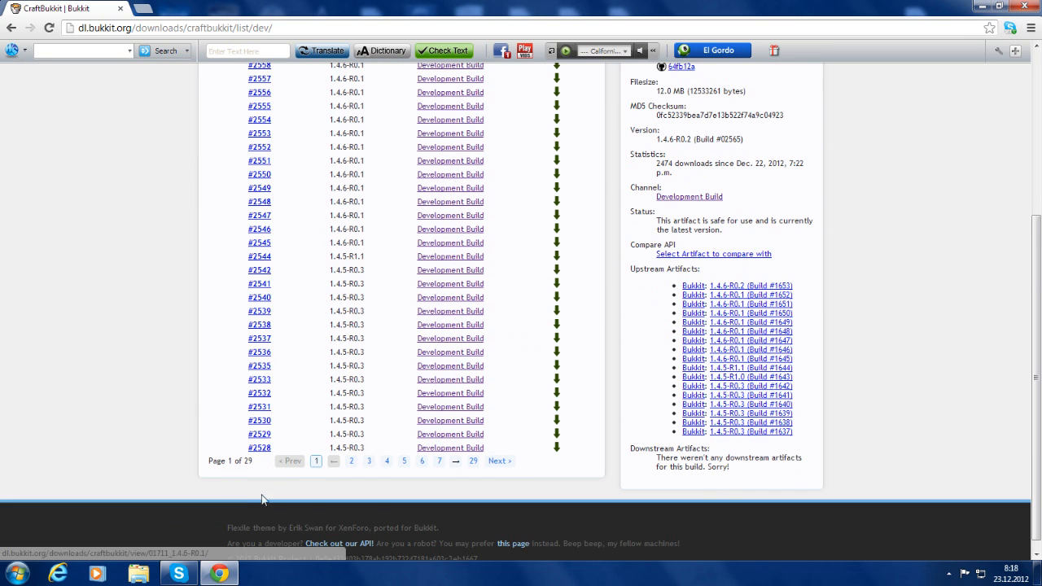
pyautogui.click(422, 460)
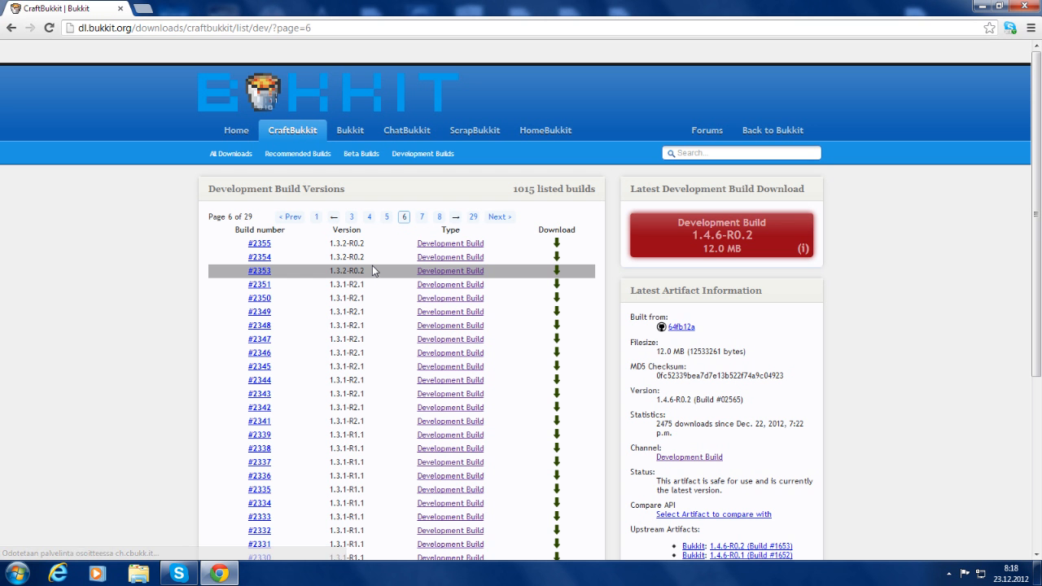
pyautogui.scroll(-4, 365, 290)
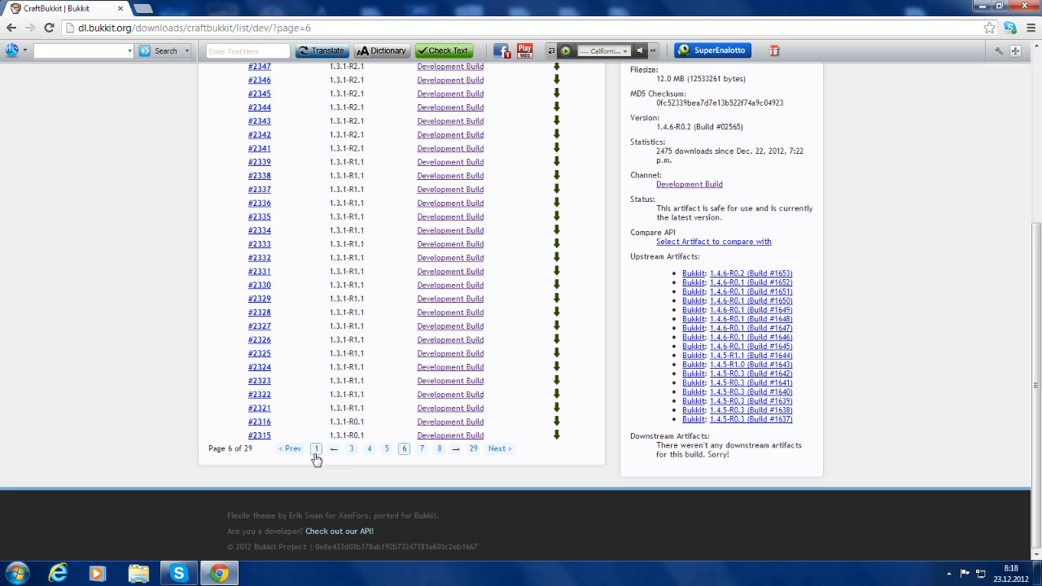
pyautogui.click(316, 453)
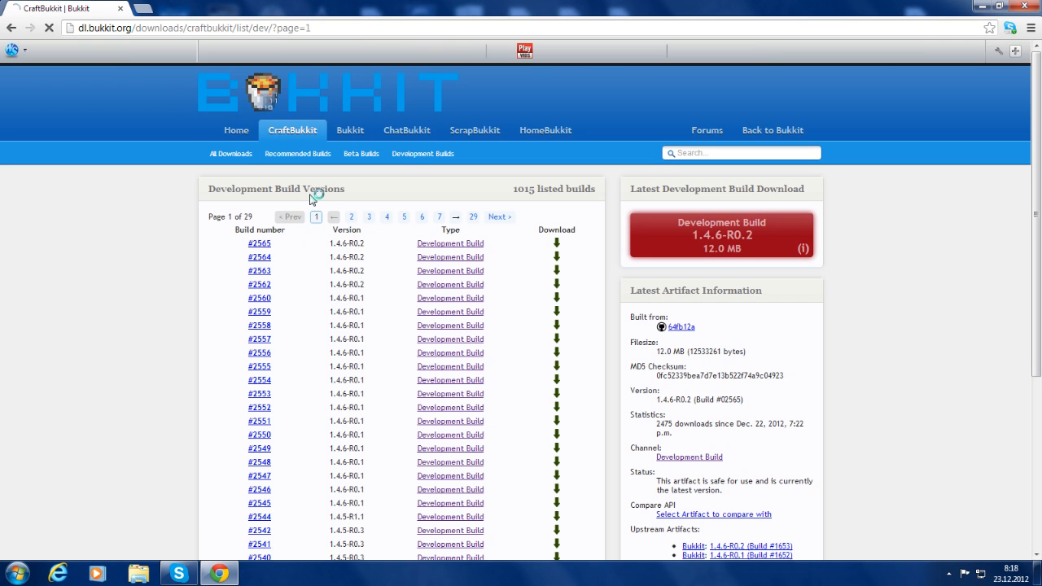
pyautogui.scroll(-1, 1037, 171)
pyautogui.scroll(1, 1037, 171)
pyautogui.click(692, 241)
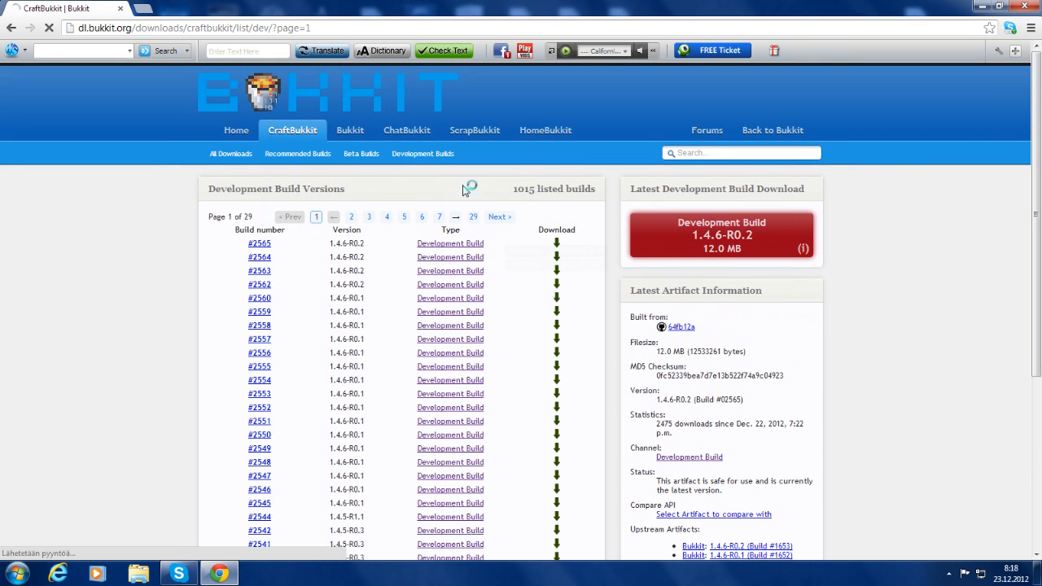
pyautogui.click(276, 546)
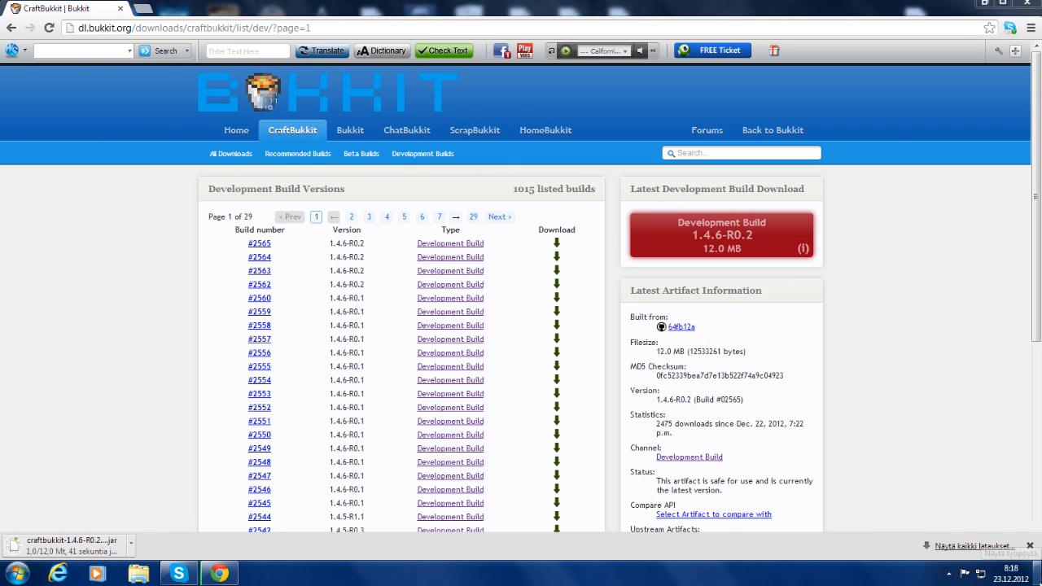
# Create a new folder on the desktop named 'Bukkit server'
pyautogui.press('super+d')
pyautogui.rightClick(747, 275)
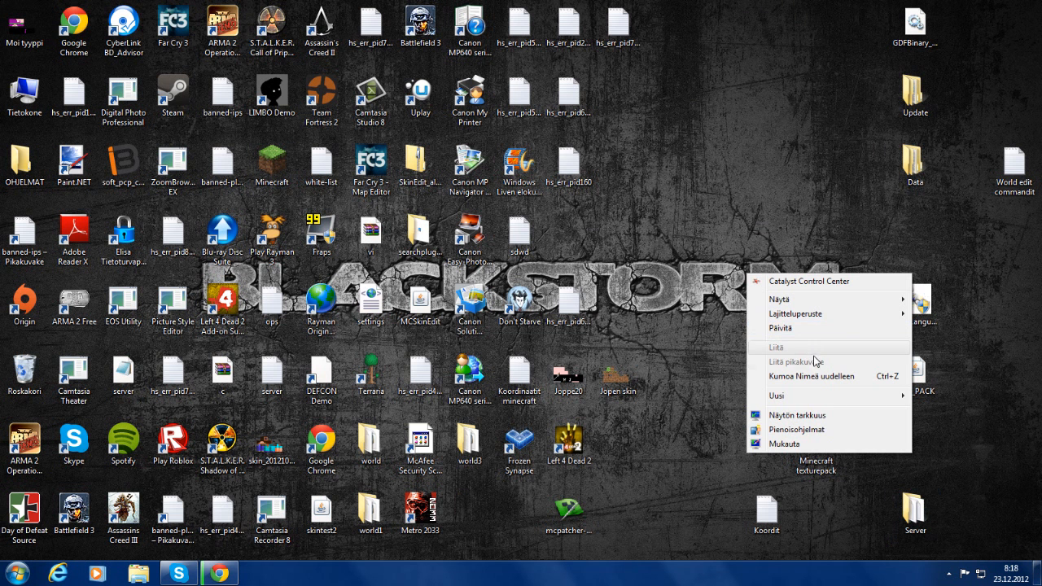
pyautogui.moveTo(812, 399)
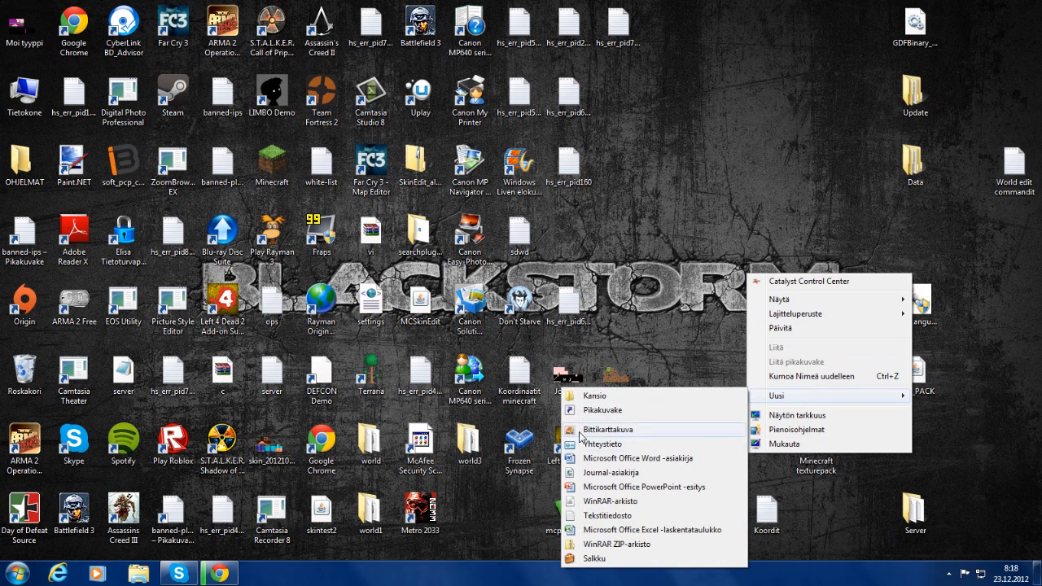
pyautogui.click(634, 395)
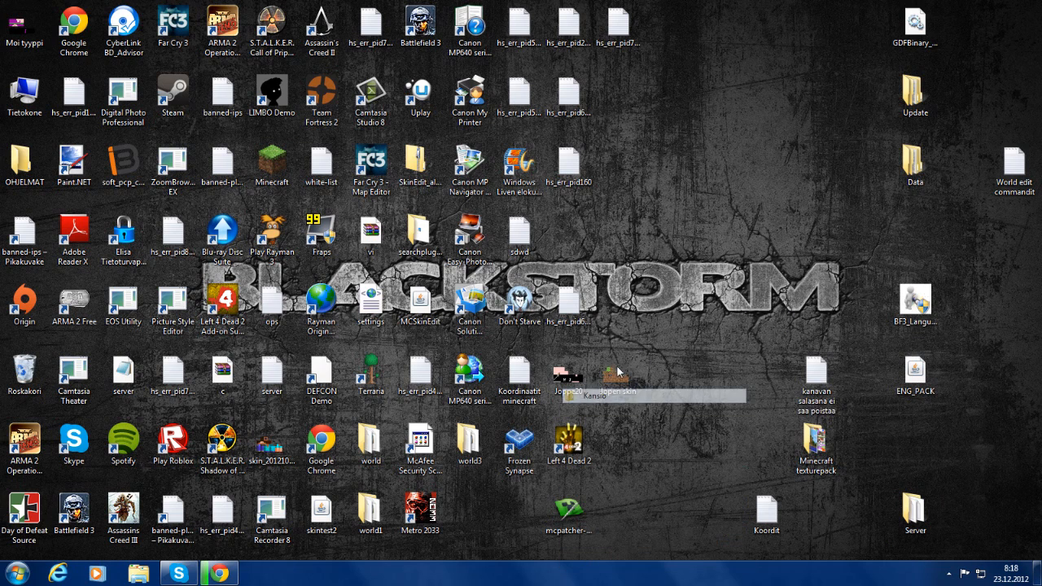
pyautogui.press('BackSpace')
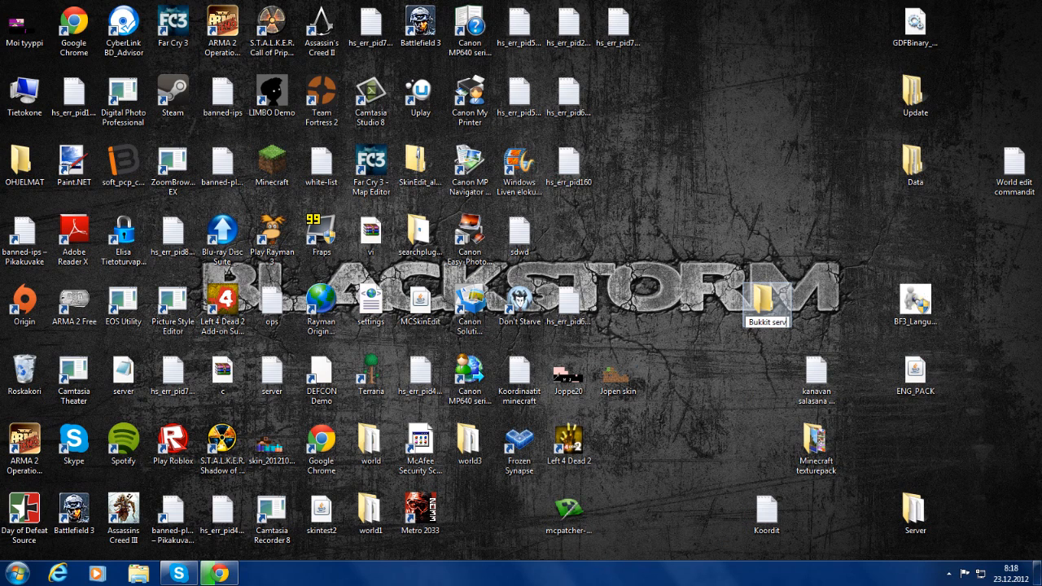
pyautogui.write('Bukkit server')
pyautogui.press('Return')
# Inside Bukkit server, create a new text document with the default name and open it
pyautogui.doubleClick(775, 310)
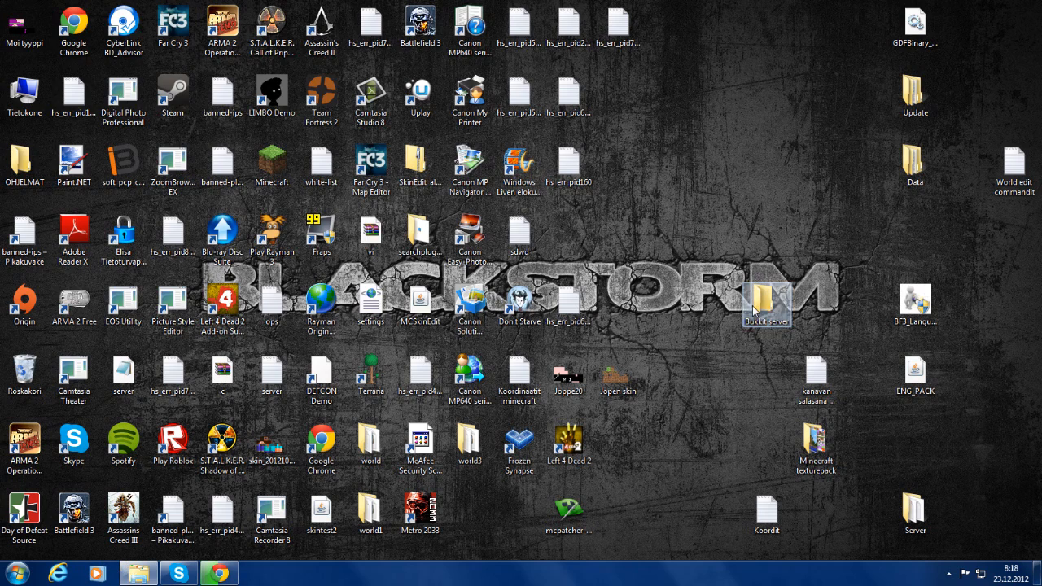
pyautogui.rightClick(263, 152)
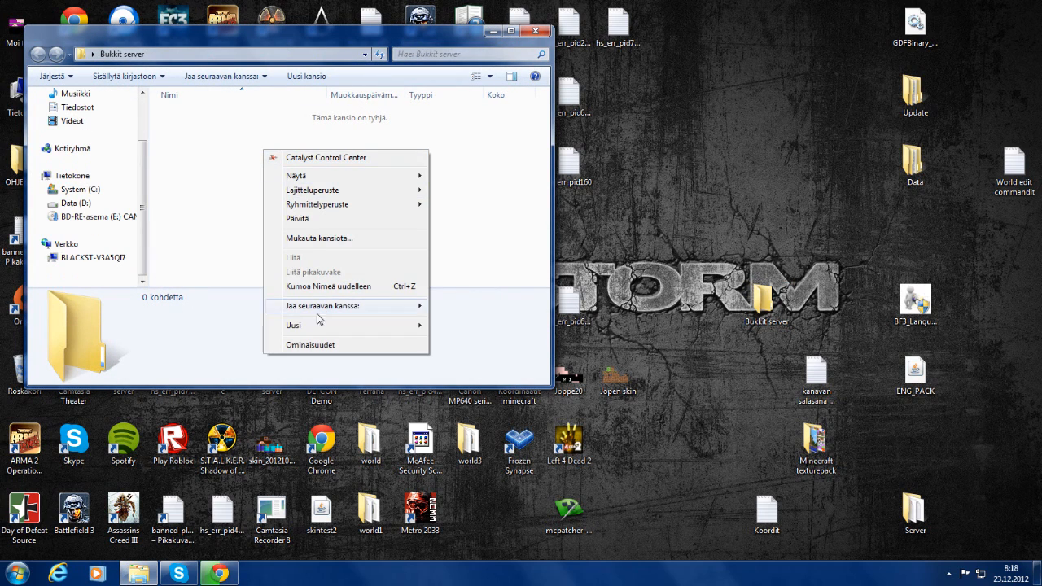
pyautogui.moveTo(313, 327)
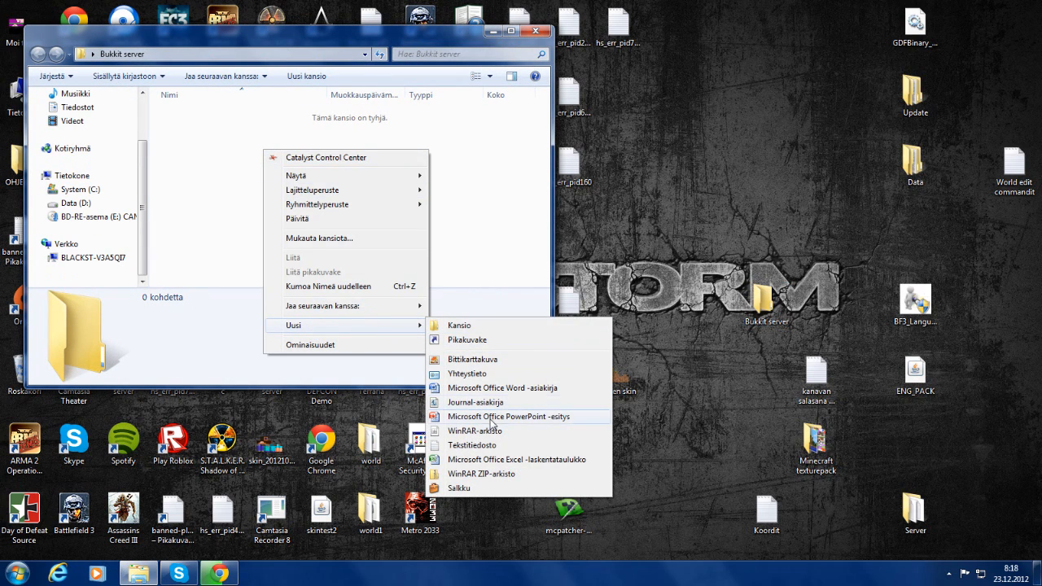
pyautogui.click(472, 446)
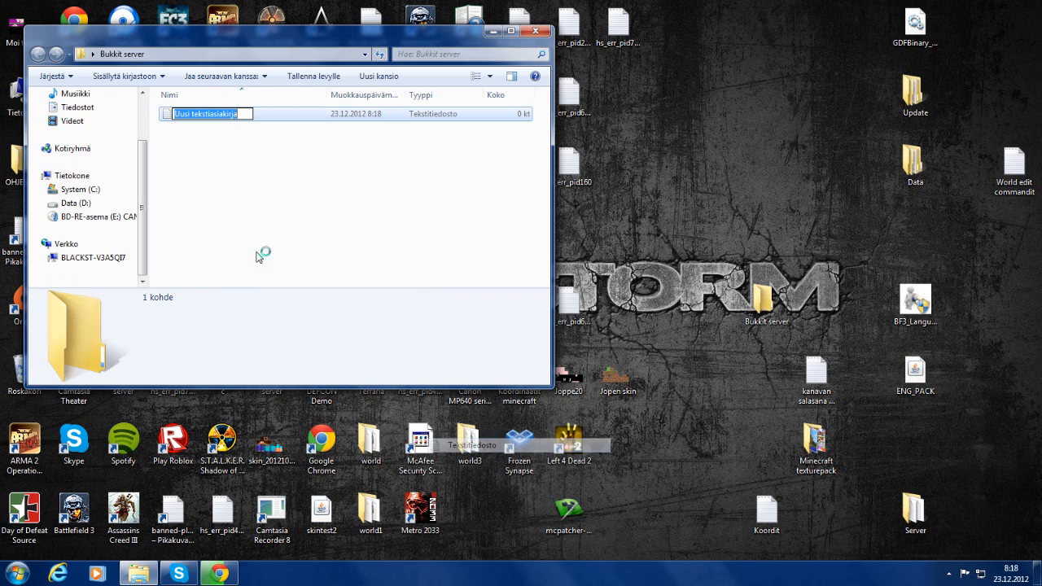
pyautogui.click(236, 158)
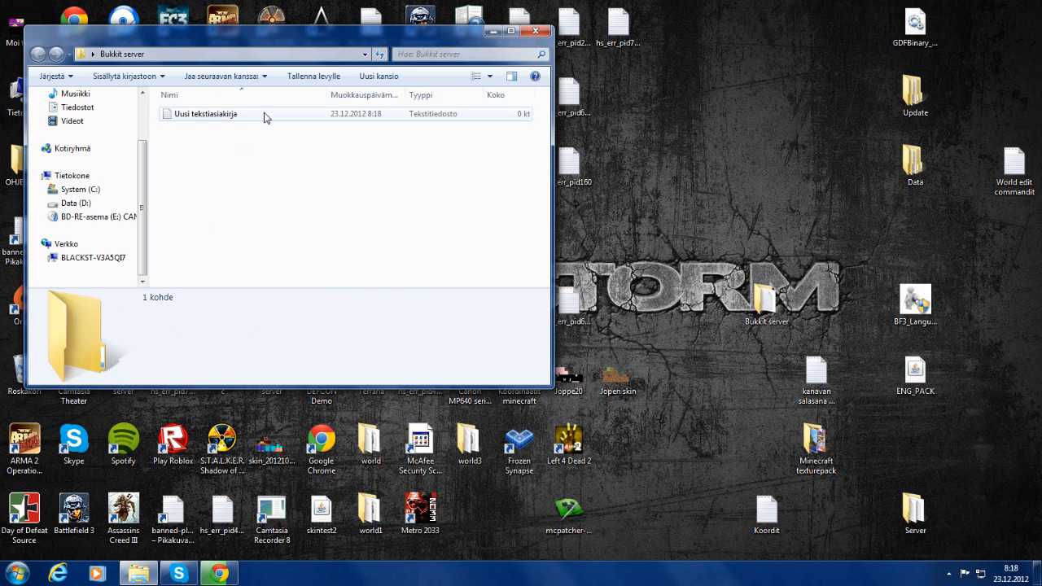
pyautogui.doubleClick(267, 117)
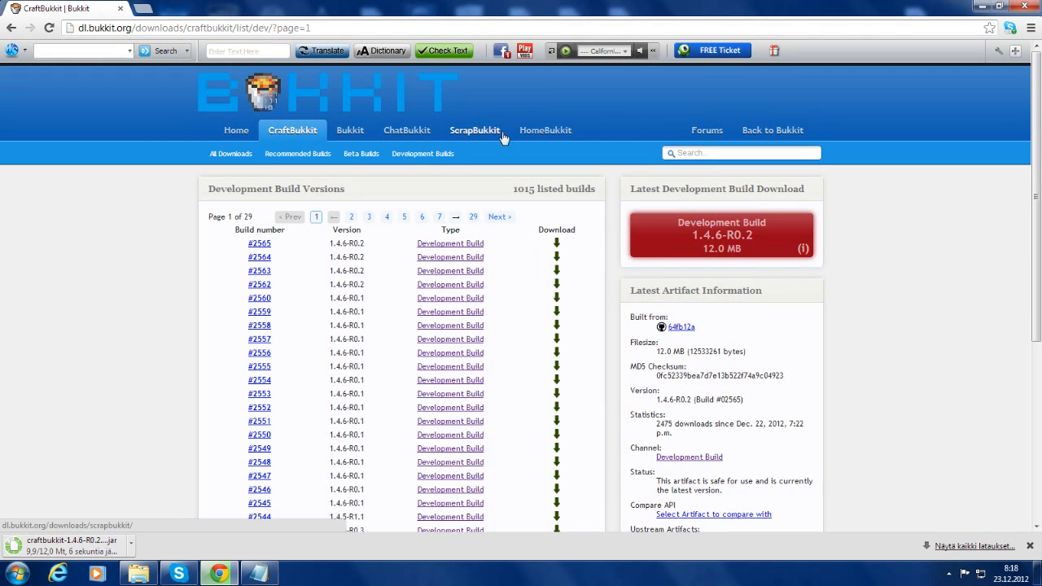
# Navigate from the Bukkit site to the wiki's 'Setting up a server' guide
pyautogui.click(234, 138)
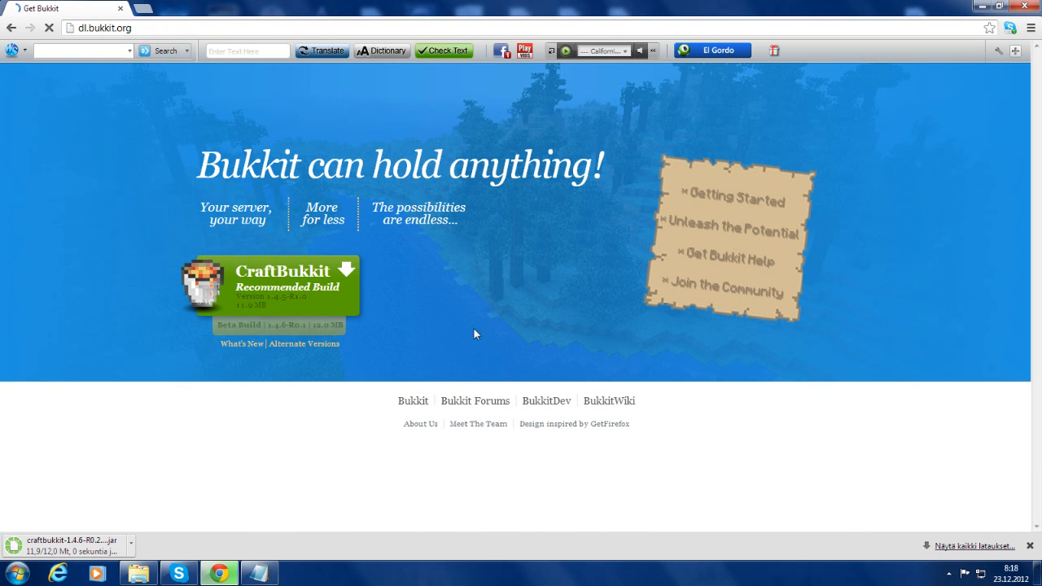
pyautogui.click(11, 27)
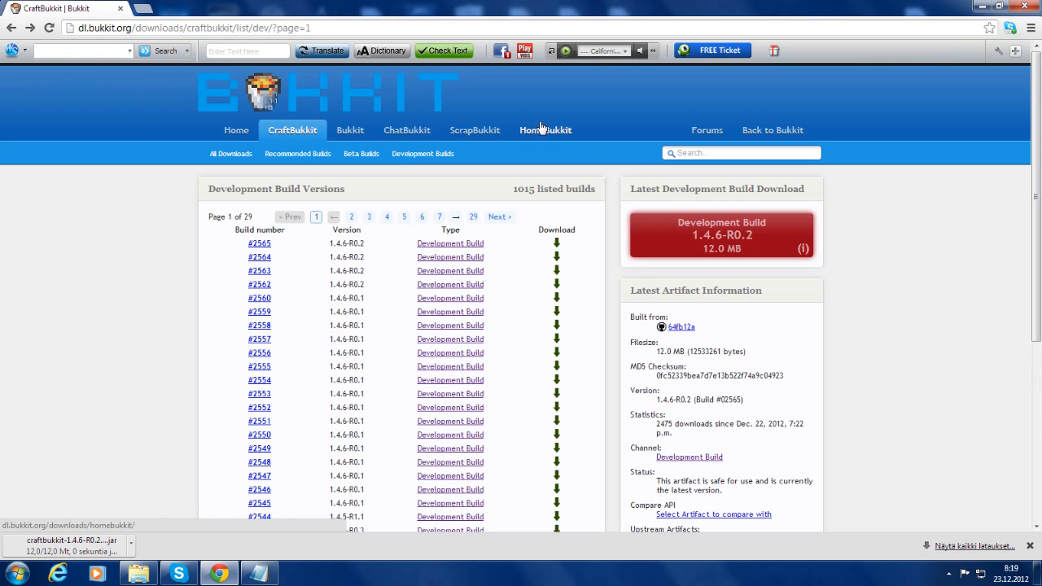
pyautogui.click(774, 130)
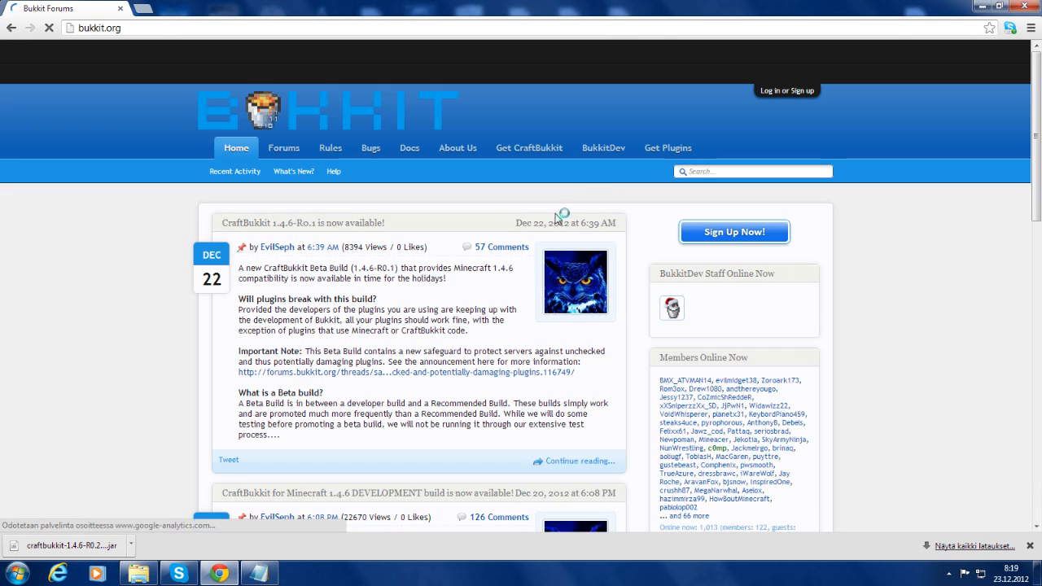
pyautogui.click(541, 154)
# Select the two-line Windows java…PAUSE start script in the guide
pyautogui.scroll(-3, 256, 320)
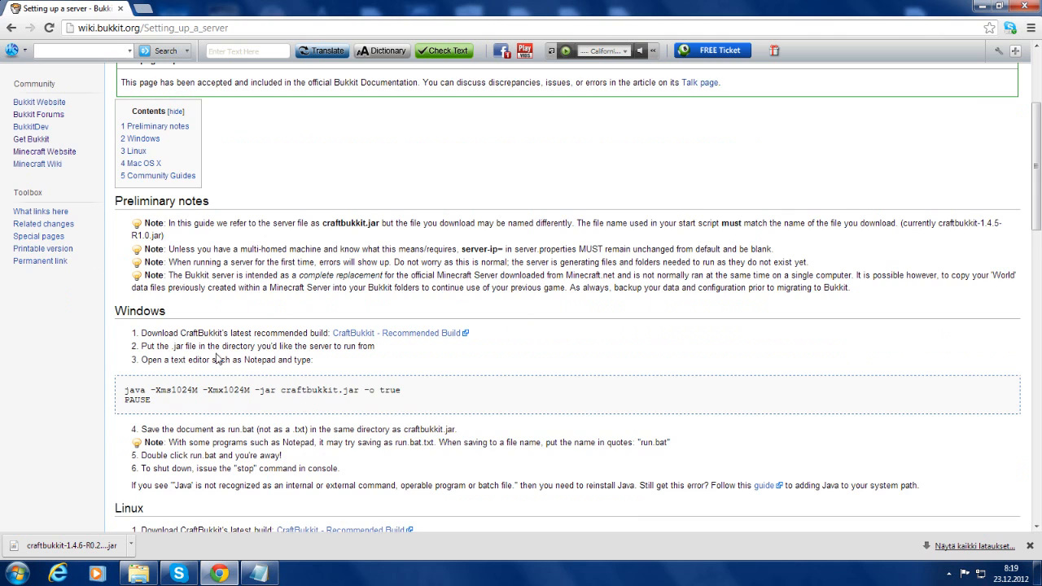
pyautogui.scroll(-1, 183, 350)
pyautogui.scroll(3, 175, 277)
pyautogui.scroll(-5, 181, 285)
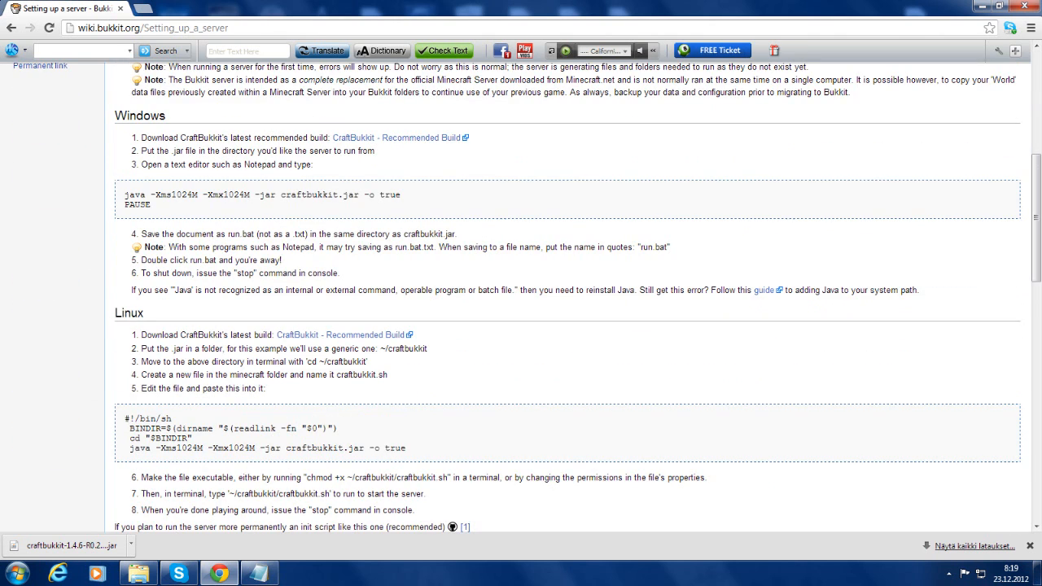
pyautogui.moveTo(124, 194); pyautogui.dragTo(148, 204)
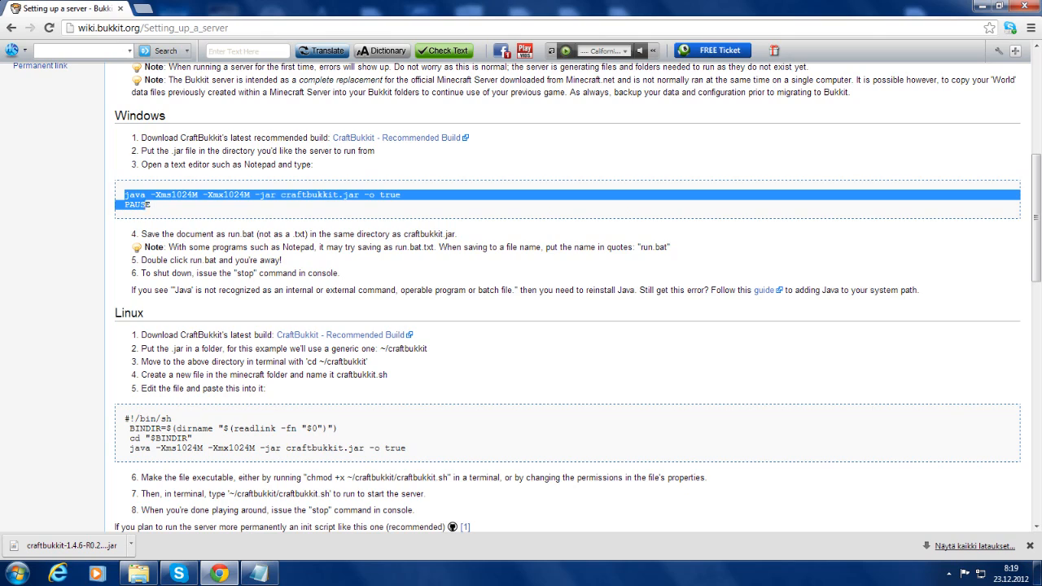
pyautogui.scroll(-4, 318, 220)
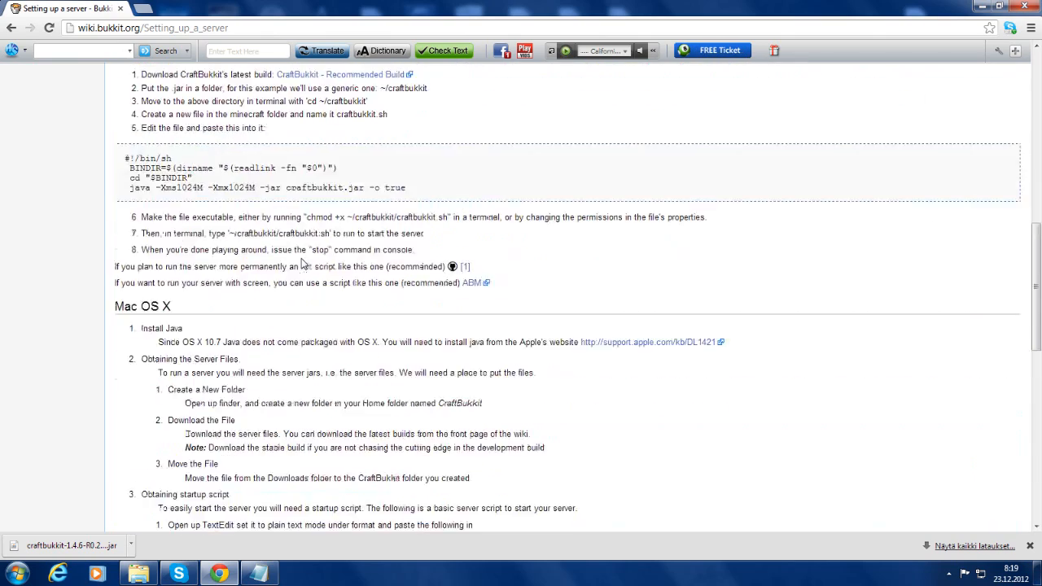
pyautogui.scroll(10, 297, 232)
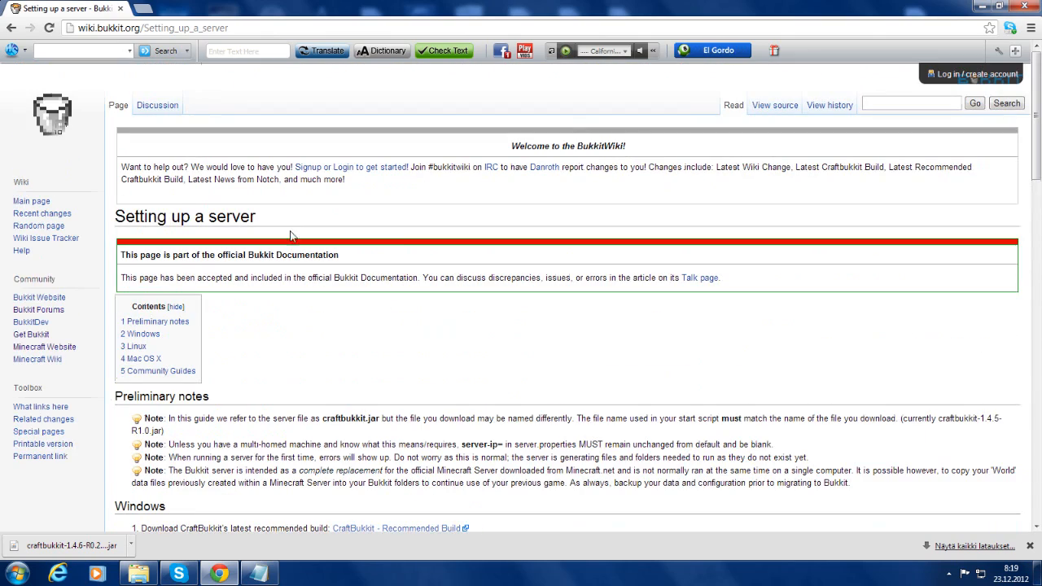
# Paste the start script into the text document and change the memory values to 2024M
pyautogui.click(259, 574)
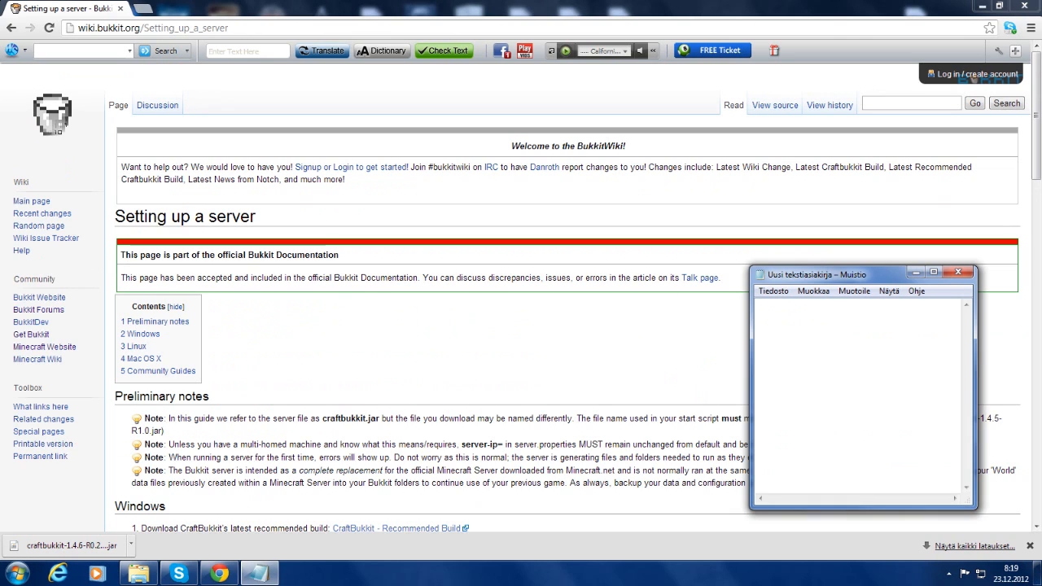
pyautogui.write('java -Xms1024M -Xmx1024M -jar craftbukkit.jar -o true PAUSE')
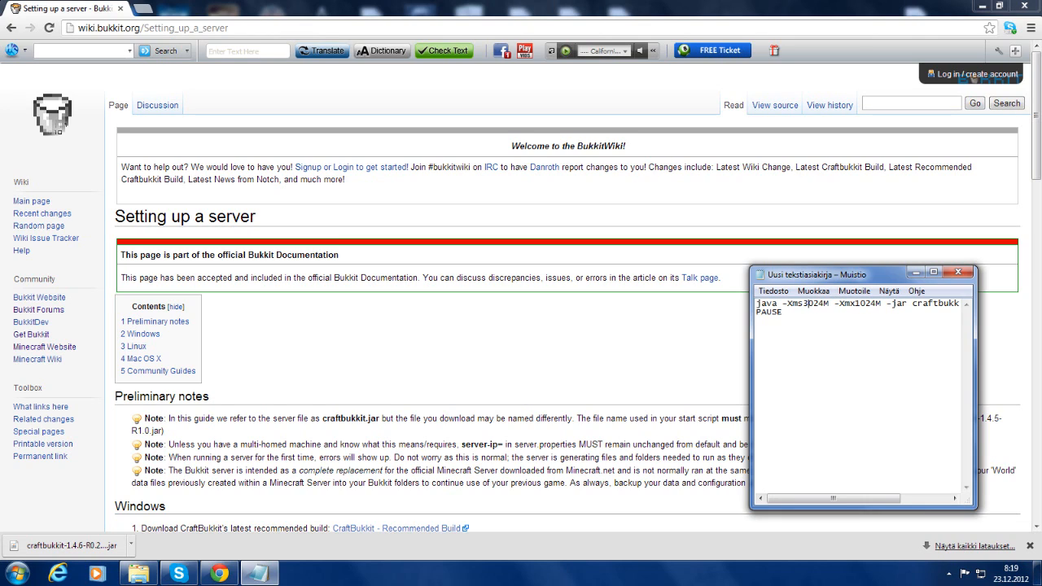
pyautogui.click(861, 304)
pyautogui.press('BackSpace')
pyautogui.write('2')
# Save the script as run.bat with file type All files, then close Notepad
pyautogui.moveTo(805, 280); pyautogui.dragTo(781, 267)
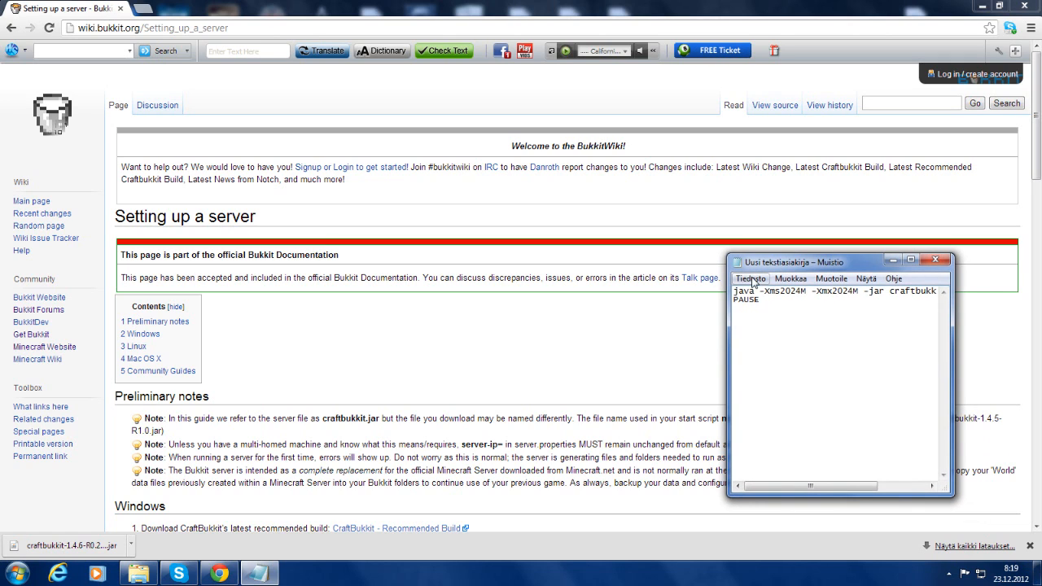
pyautogui.click(750, 278)
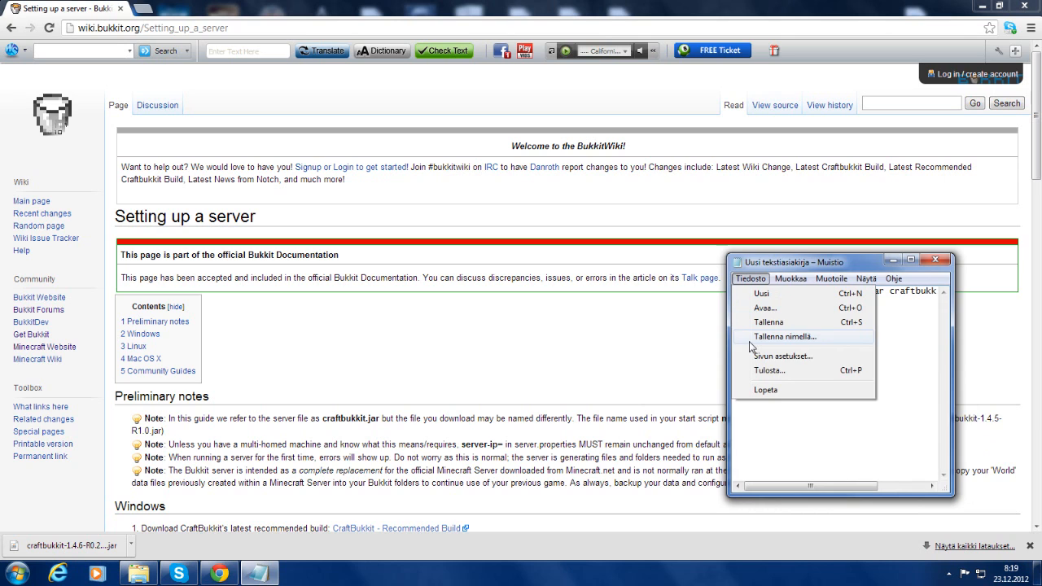
pyautogui.click(750, 340)
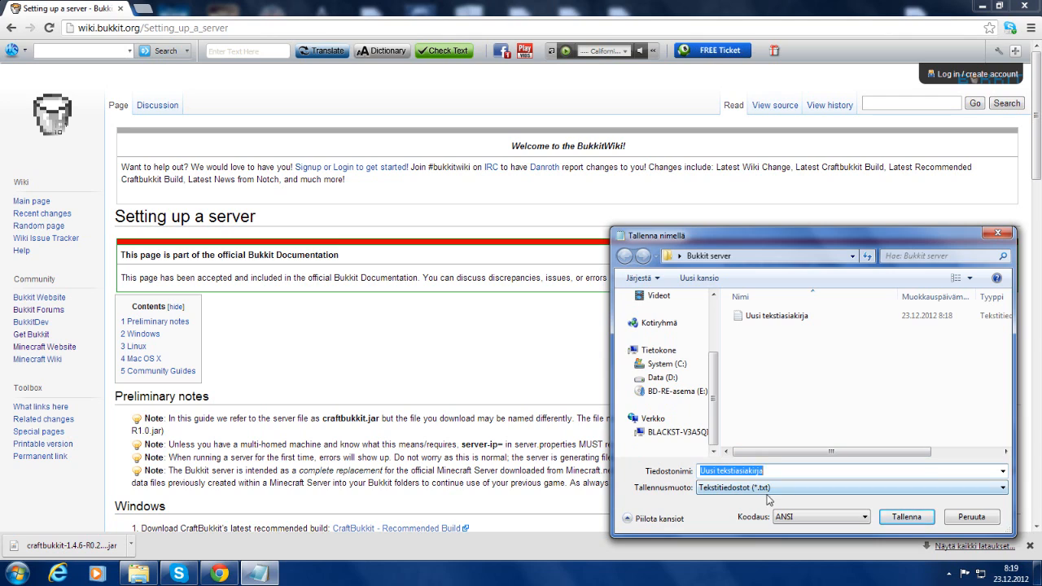
pyautogui.click(767, 488)
pyautogui.click(767, 505)
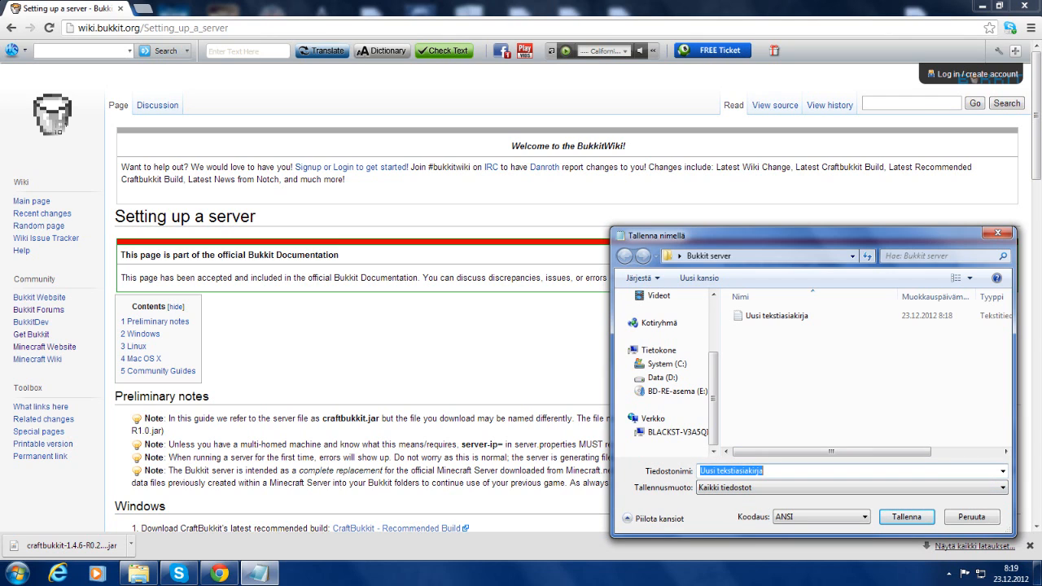
pyautogui.write('run')
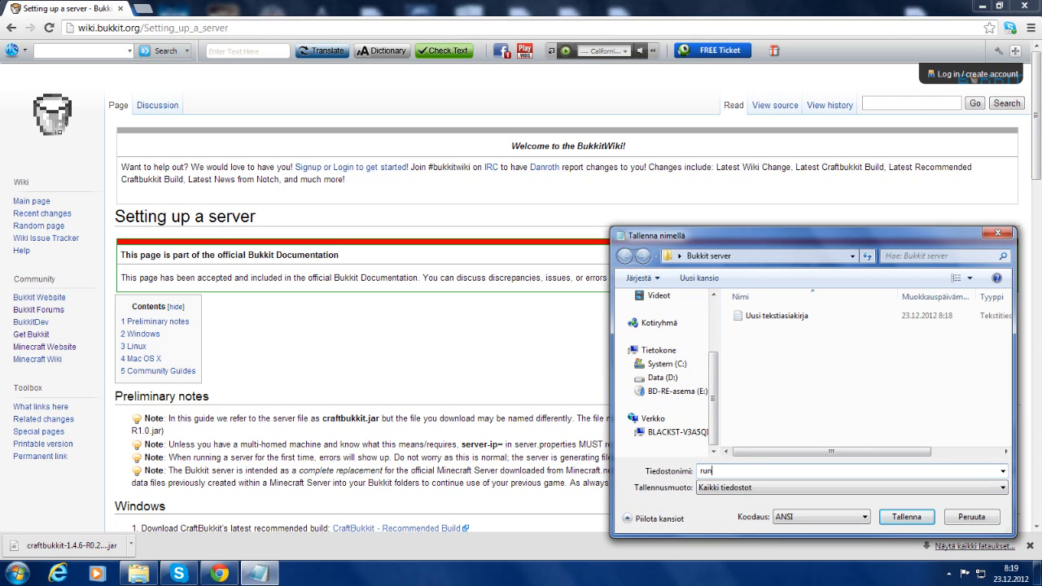
pyautogui.press('Return')
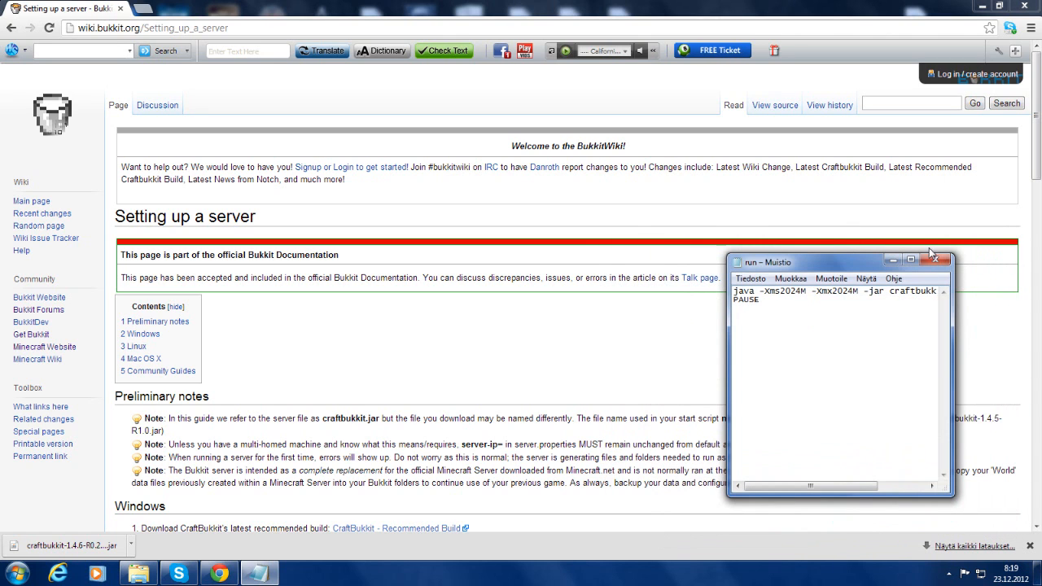
pyautogui.click(934, 259)
# Move the craftbukkit-1.4.6-R0.2 jar into Bukkit server and delete the empty text document
pyautogui.moveTo(82, 553); pyautogui.dragTo(272, 185)
pyautogui.click(256, 184)
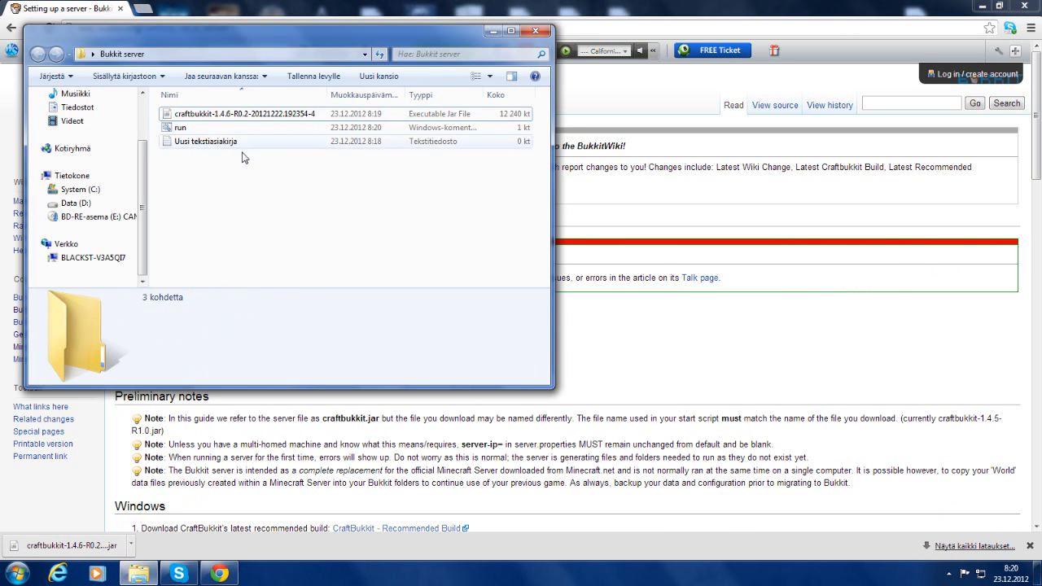
pyautogui.click(249, 145)
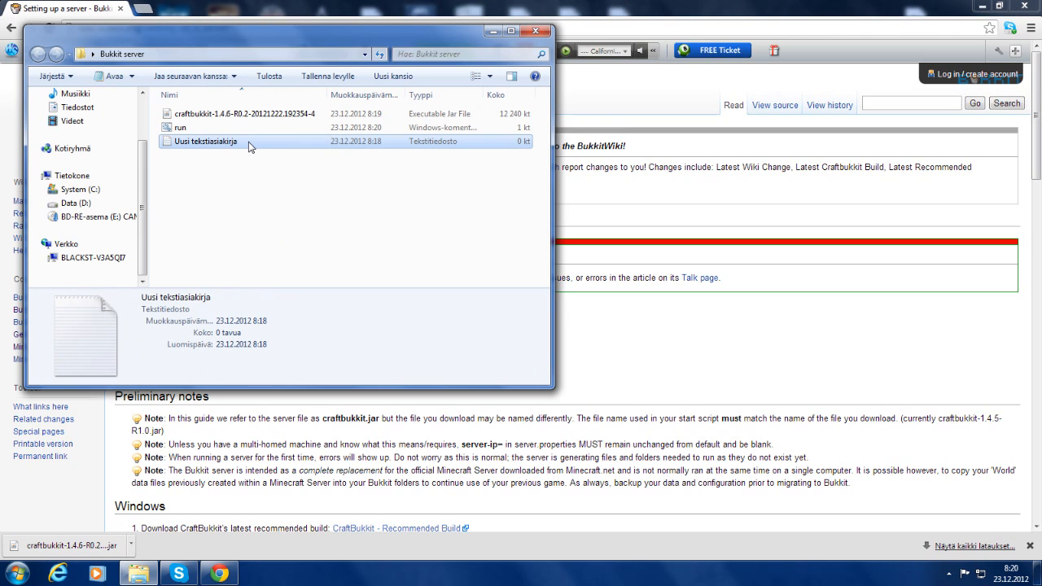
pyautogui.press('Delete')
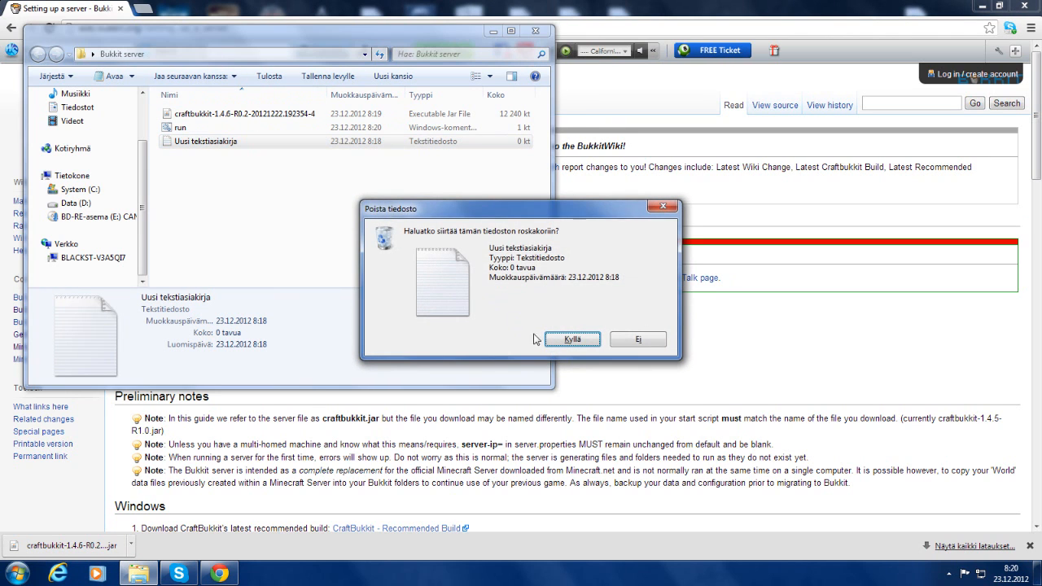
pyautogui.click(557, 341)
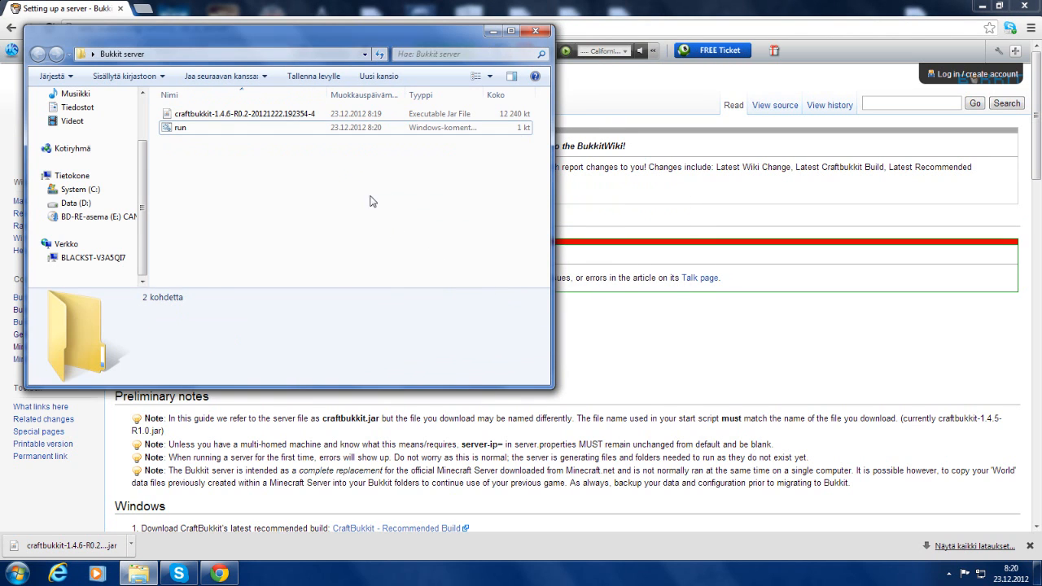
# Rename the craftbukkit-1.4.6-R0.2 jar file to 'craftbukkit'
pyautogui.click(280, 113)
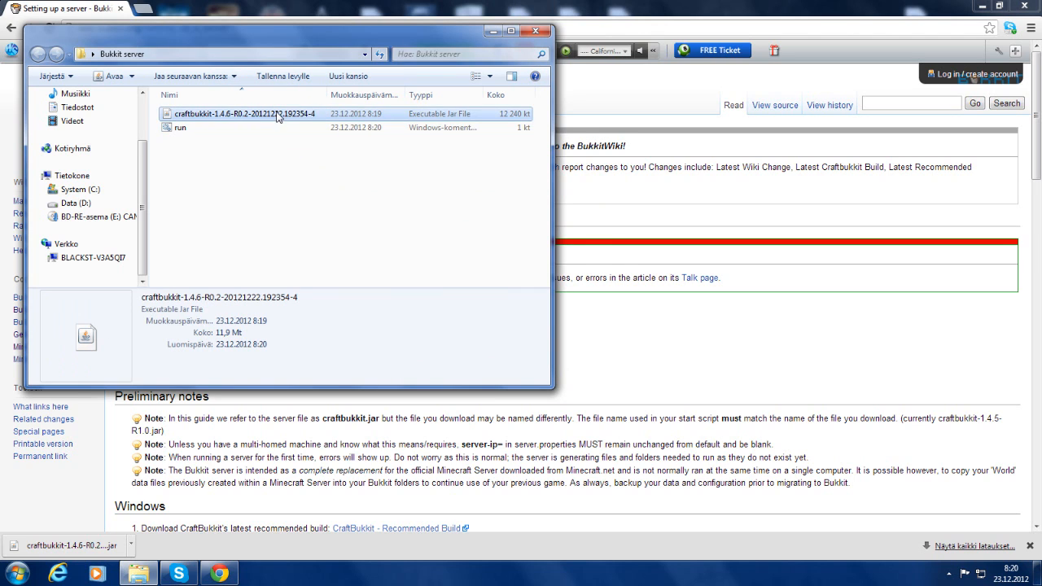
pyautogui.rightClick(280, 113)
pyautogui.click(358, 342)
pyautogui.moveTo(314, 114); pyautogui.dragTo(253, 118)
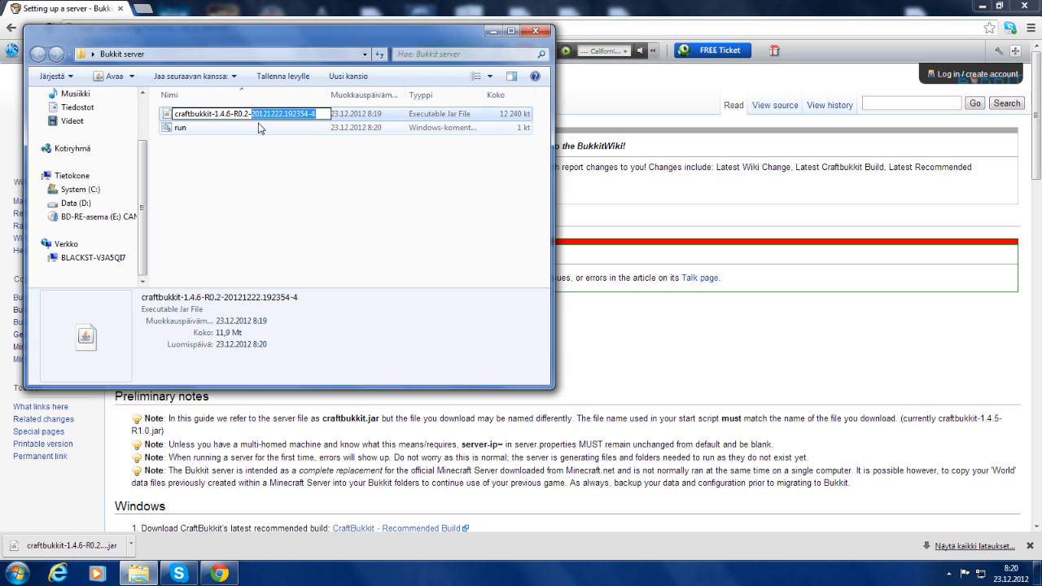
pyautogui.hotkey('ctrl', 'a')
pyautogui.press('BackSpace')
pyautogui.write('craftbu')
pyautogui.press('Return')
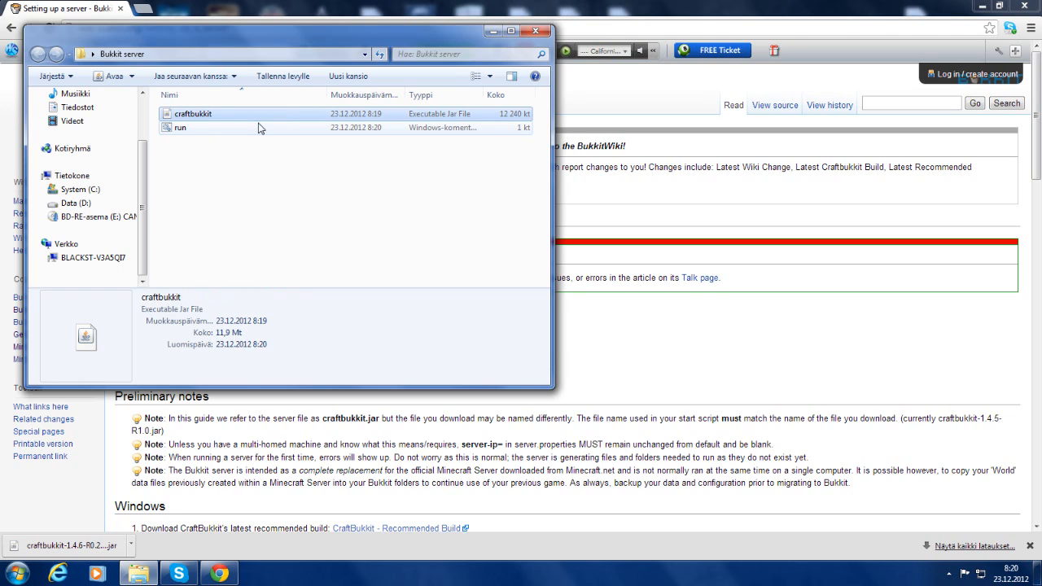
pyautogui.click(218, 167)
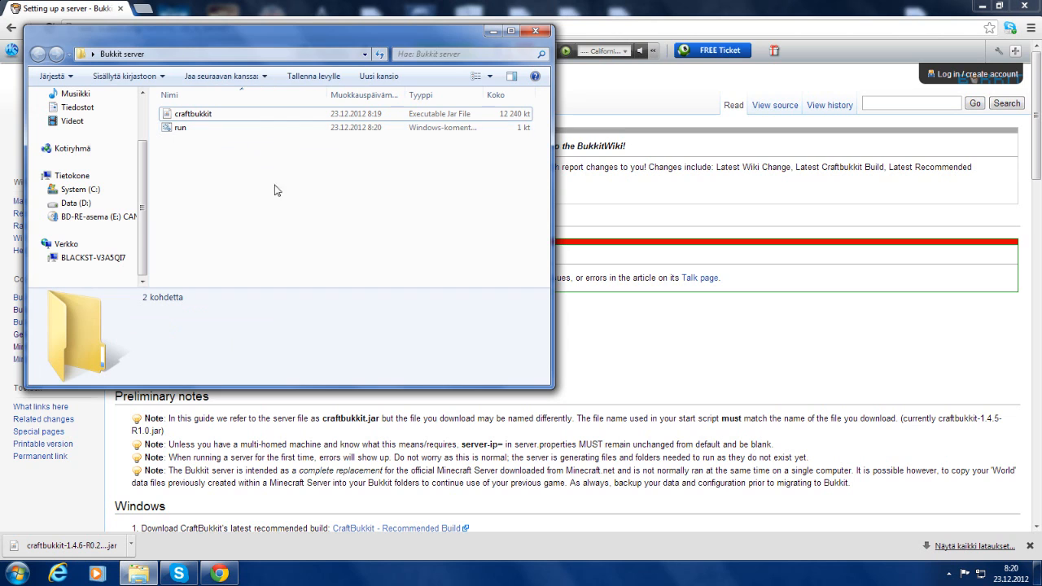
pyautogui.click(312, 132)
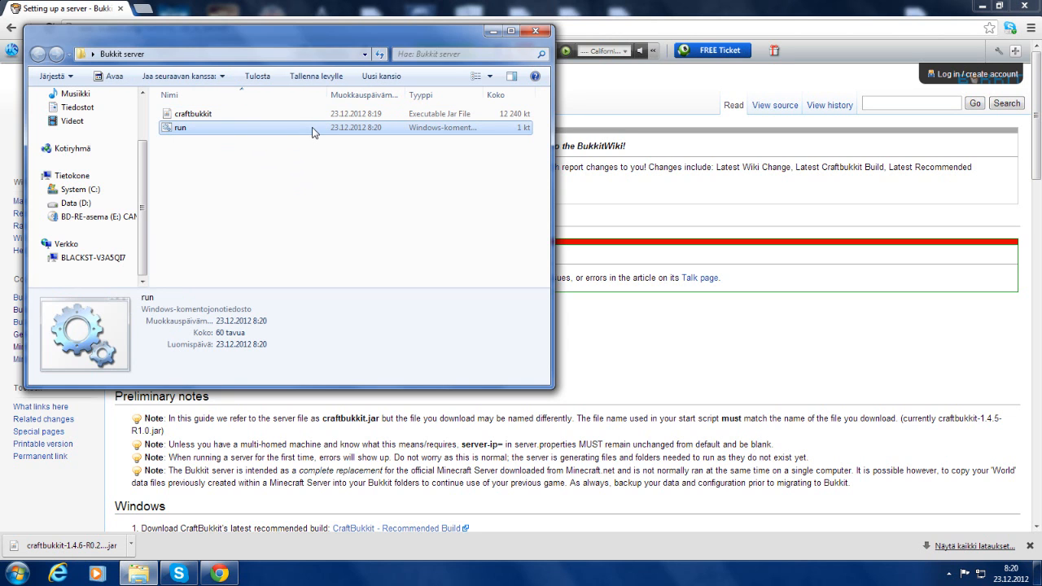
# Launch the Bukkit server with run.bat and position its console window
pyautogui.doubleClick(312, 130)
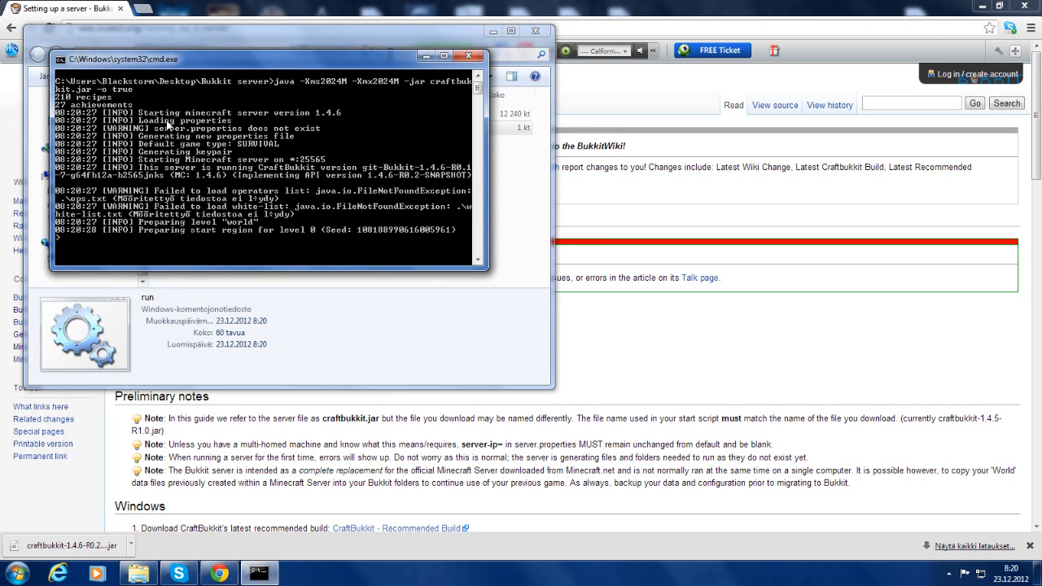
pyautogui.moveTo(271, 54); pyautogui.dragTo(718, 96)
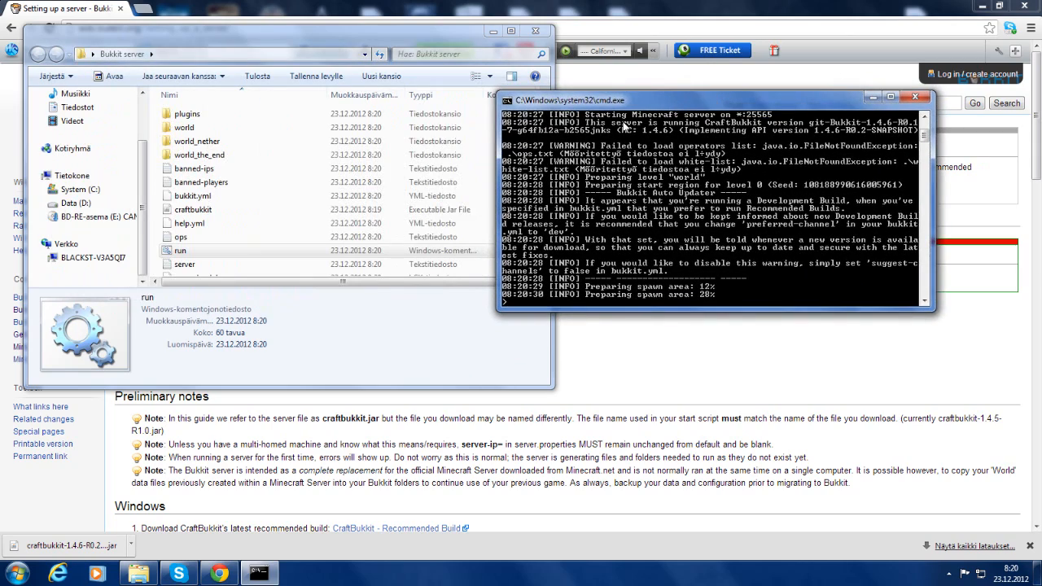
pyautogui.moveTo(617, 102); pyautogui.dragTo(744, 109)
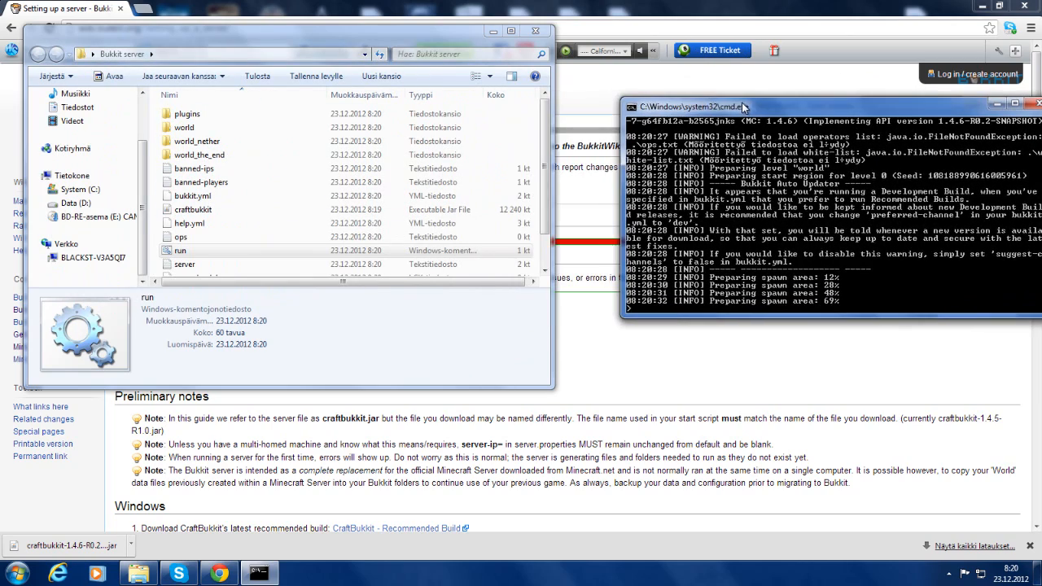
pyautogui.moveTo(545, 153)
pyautogui.mouseDown()
pyautogui.moveTo(542, 189)
pyautogui.moveTo(541, 119)
pyautogui.moveTo(552, 143)
pyautogui.moveTo(543, 122)
pyautogui.moveTo(544, 176)
pyautogui.moveTo(545, 150)
pyautogui.mouseUp()
pyautogui.click(717, 100)
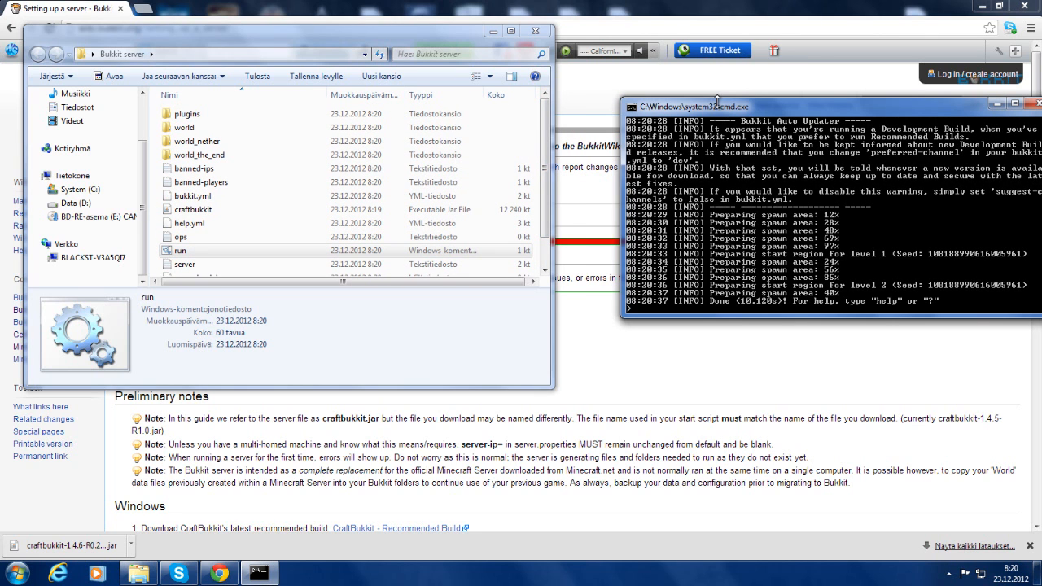
pyautogui.moveTo(716, 99); pyautogui.dragTo(608, 95)
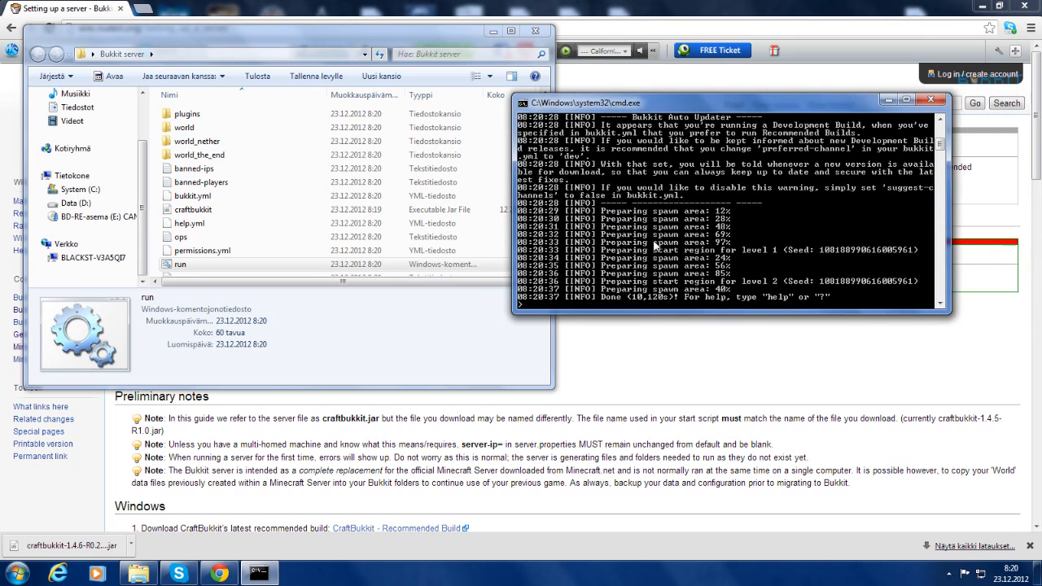
# Enter 'stop' to shut the server down and close the console
pyautogui.write('stop')
pyautogui.press('Return')
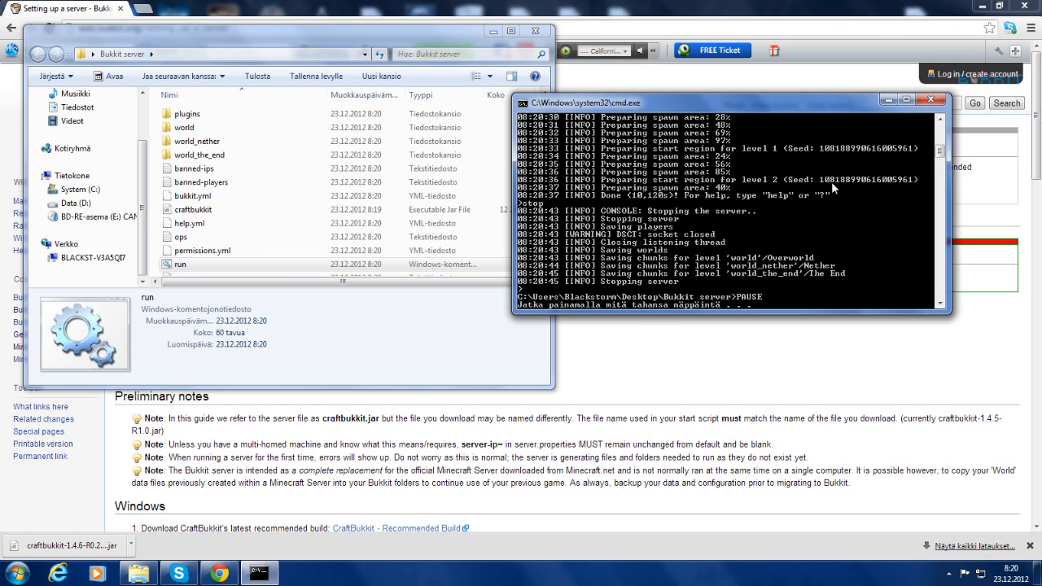
pyautogui.press('Return')
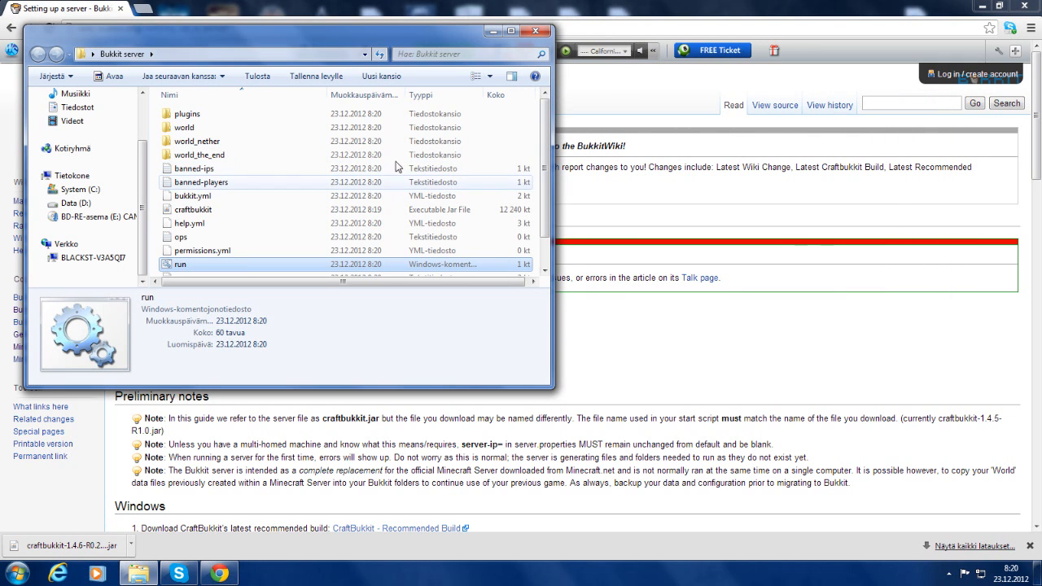
# Rename the 'world' folder to 'Maailma'
pyautogui.rightClick(231, 129)
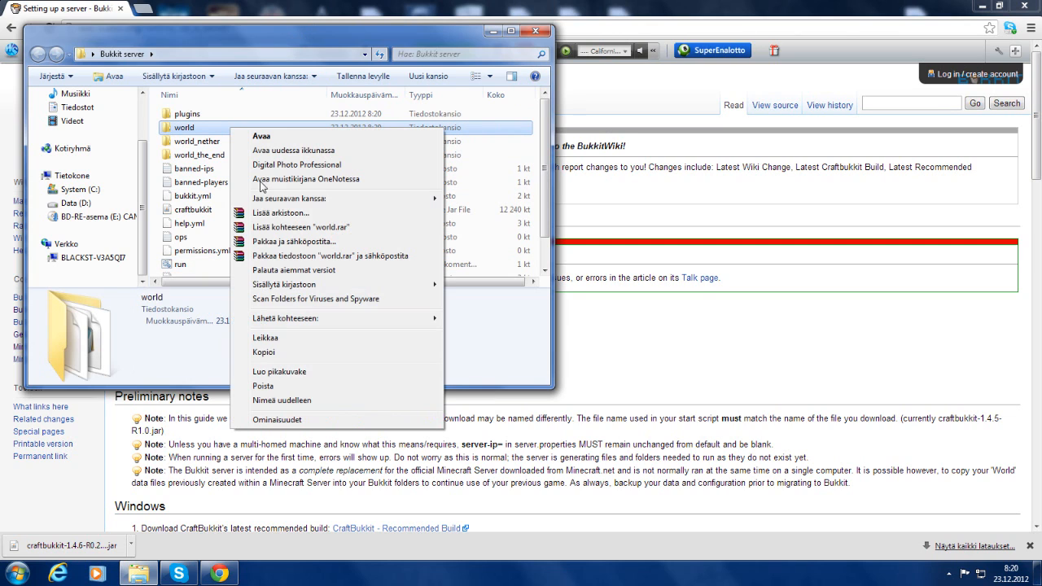
pyautogui.click(278, 400)
pyautogui.write('Maailma')
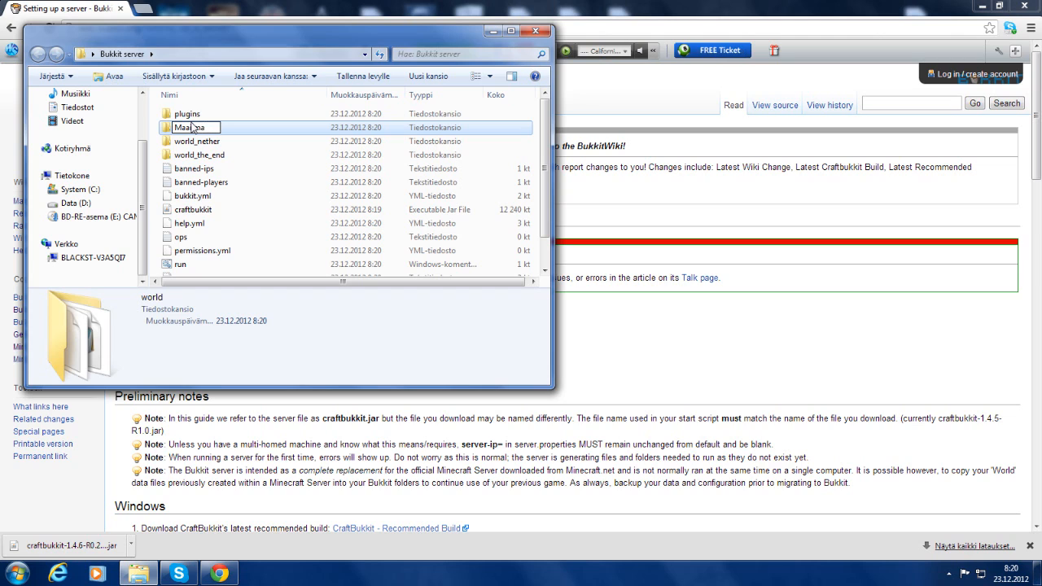
pyautogui.press('Return')
pyautogui.scroll(-1, 311, 232)
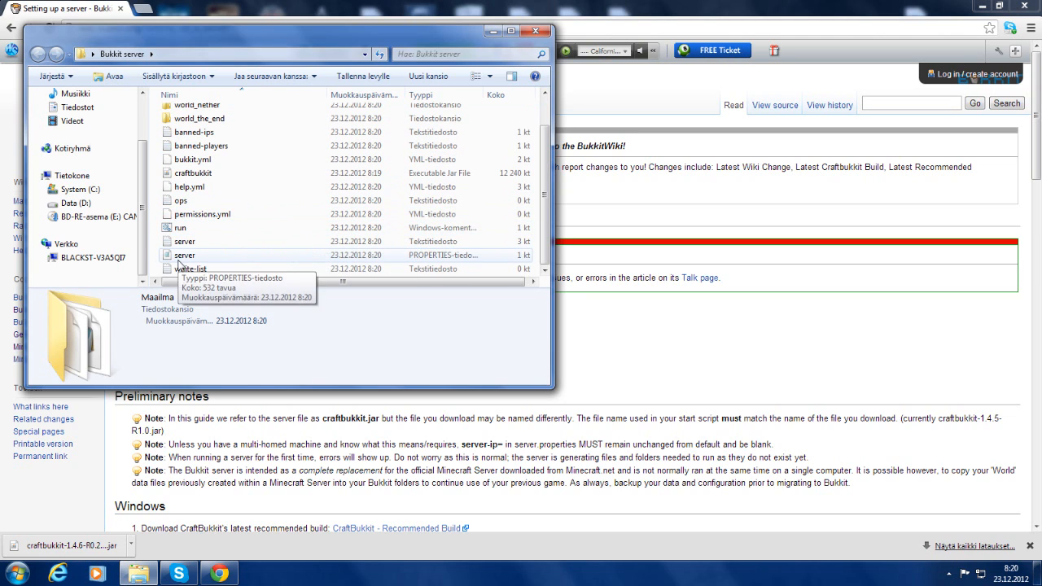
# Open server.properties in Notepad and delete the motd value 'A Minecraft Server'
pyautogui.doubleClick(178, 258)
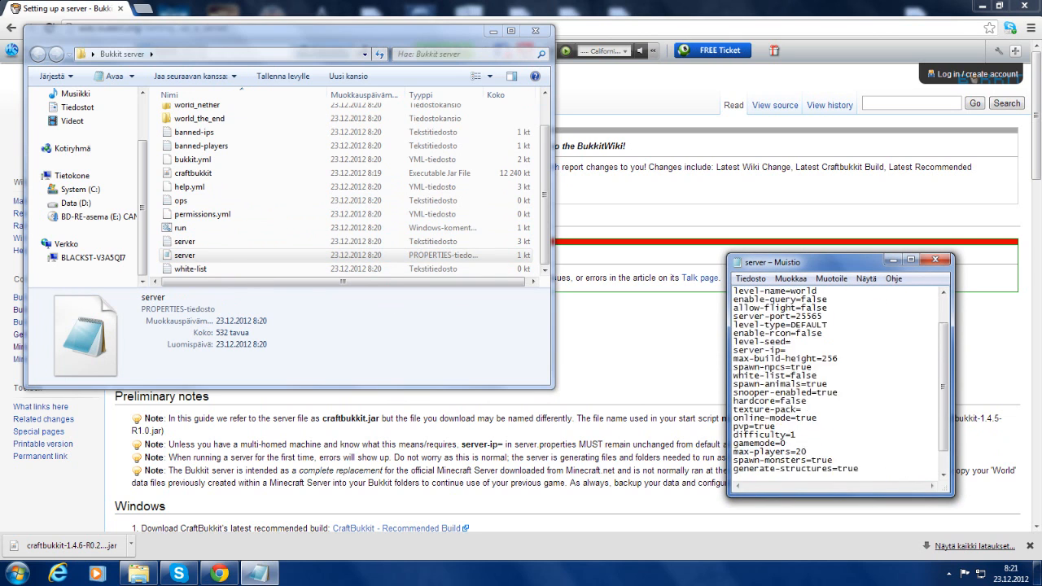
pyautogui.scroll(-3, 838, 383)
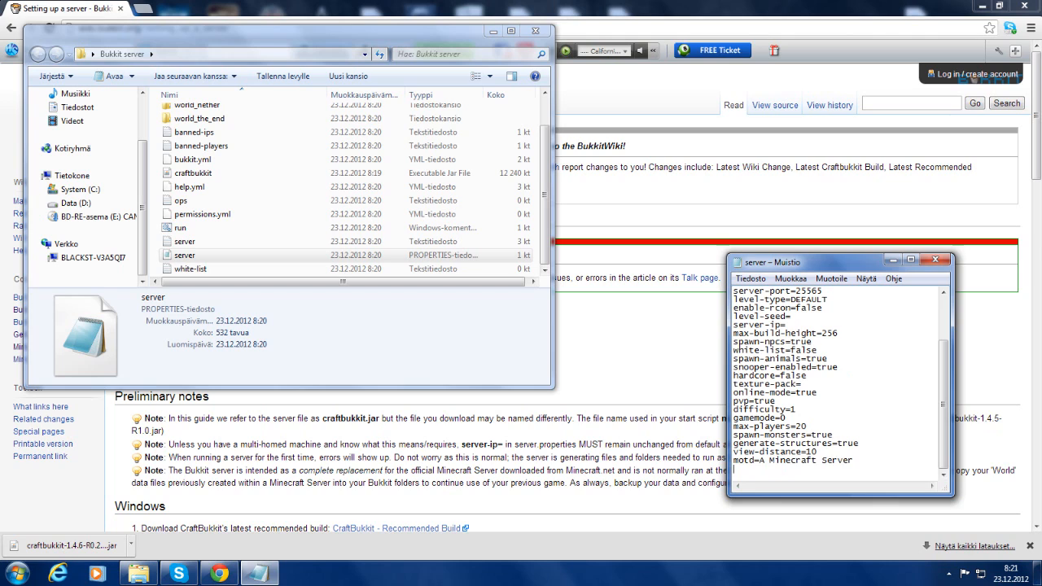
pyautogui.moveTo(854, 461); pyautogui.dragTo(759, 461)
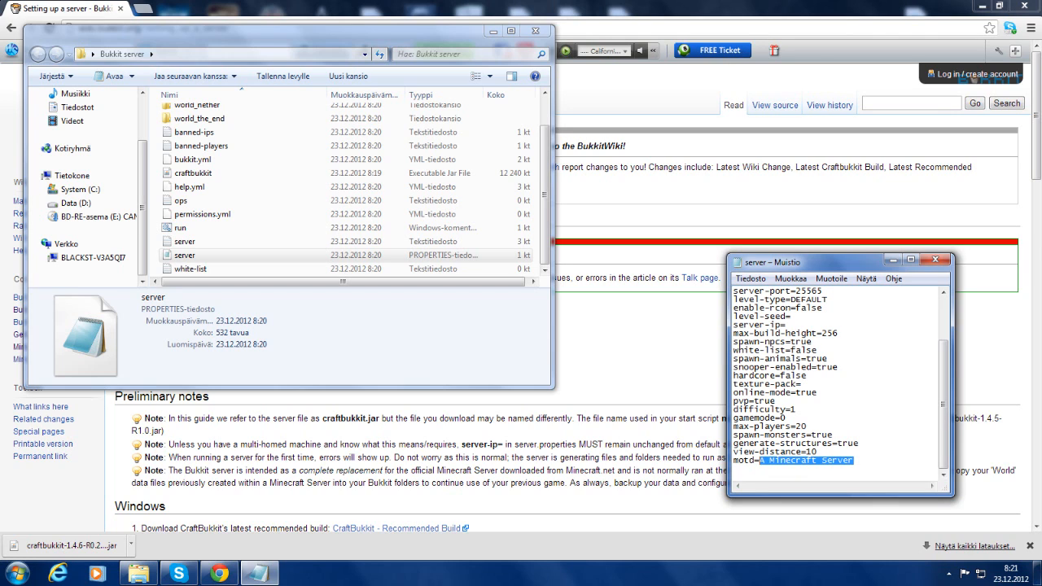
pyautogui.press('BackSpace')
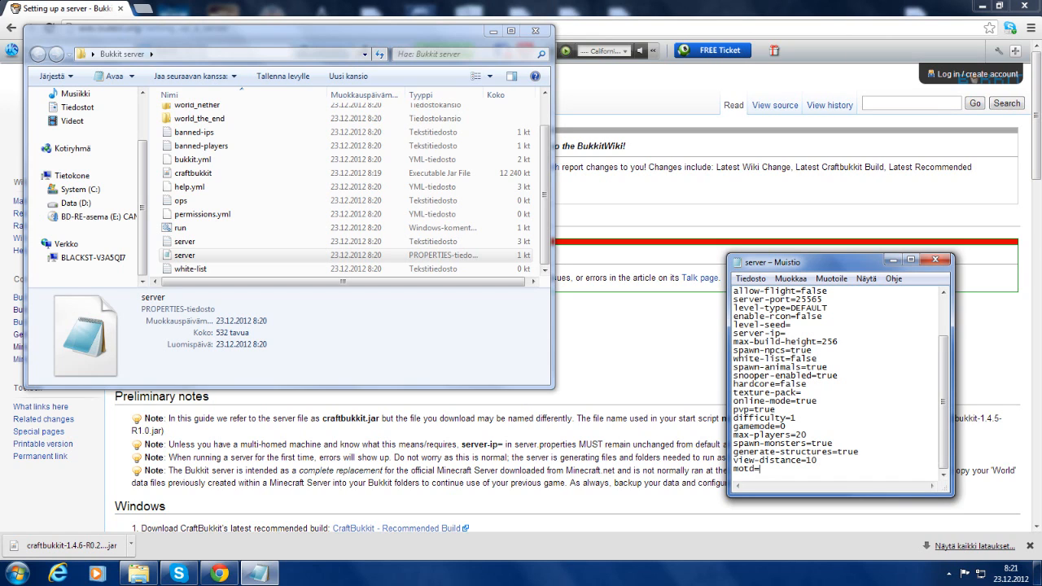
# Type the new colour-coded motd '§1Mun§§Servu§'
pyautogui.write('§')
pyautogui.write('1Mun servu§')
pyautogui.press('BackSpace')
pyautogui.press('BackSpace')
pyautogui.press('BackSpace')
pyautogui.press('BackSpace')
pyautogui.press('BackSpace')
pyautogui.press('BackSpace')
pyautogui.press('BackSpace')
pyautogui.write('§ §')
pyautogui.press('BackSpace')
pyautogui.press('BackSpace')
pyautogui.press('BackSpace')
pyautogui.write('§§Servu')
pyautogui.write('§')
pyautogui.write('1')
pyautogui.press('BackSpace')
pyautogui.write('2')
pyautogui.press('BackSpace')
# Set max-players to 16
pyautogui.doubleClick(817, 461)
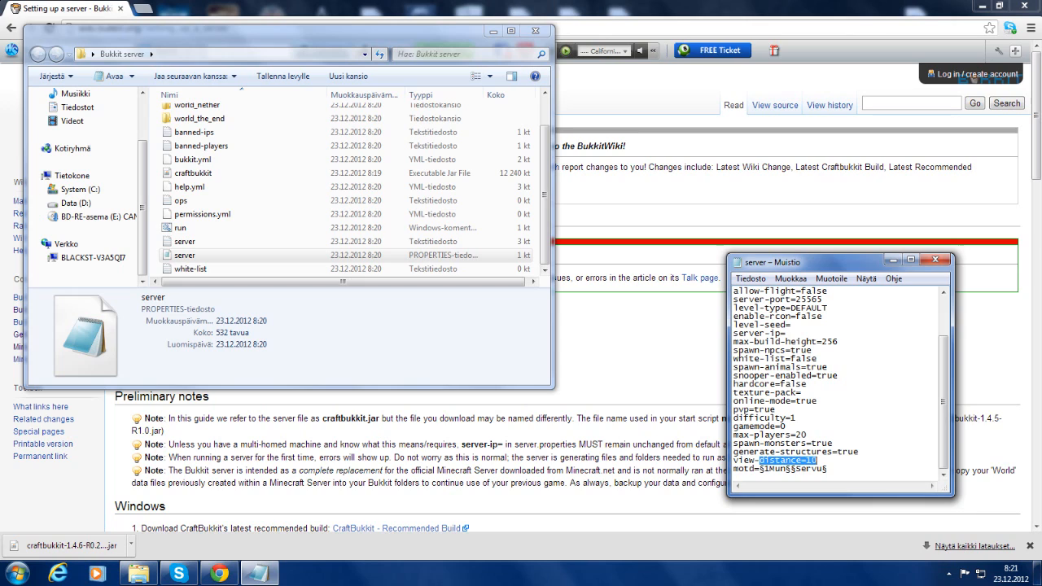
pyautogui.click(817, 461)
pyautogui.click(859, 452)
pyautogui.click(833, 444)
pyautogui.press('BackSpace')
pyautogui.write('6')
pyautogui.press('BackSpace')
pyautogui.press('BackSpace')
pyautogui.write('16')
# Leave gamemode at 0, set difficulty to 2 and pvp to false
pyautogui.click(786, 426)
pyautogui.press('BackSpace')
pyautogui.write('1')
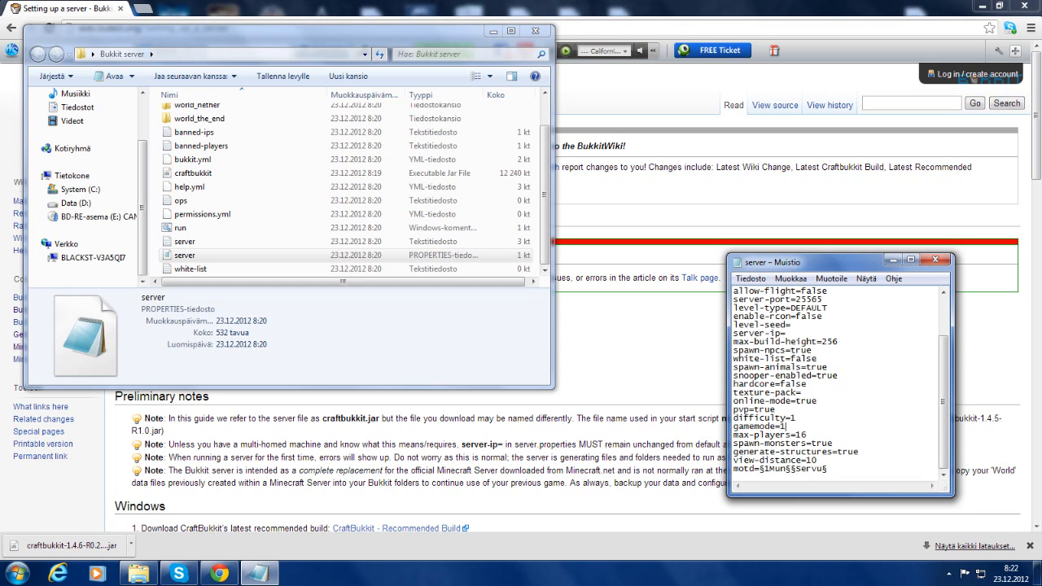
pyautogui.press('BackSpace')
pyautogui.write('2')
pyautogui.press('BackSpace')
pyautogui.write('0')
pyautogui.click(797, 419)
pyautogui.press('BackSpace')
pyautogui.write('2')
pyautogui.press('BackSpace')
pyautogui.press('BackSpace')
pyautogui.press('BackSpace')
pyautogui.press('BackSpace')
pyautogui.write('false')
# Set level-seed to 37546
pyautogui.click(802, 392)
pyautogui.click(807, 385)
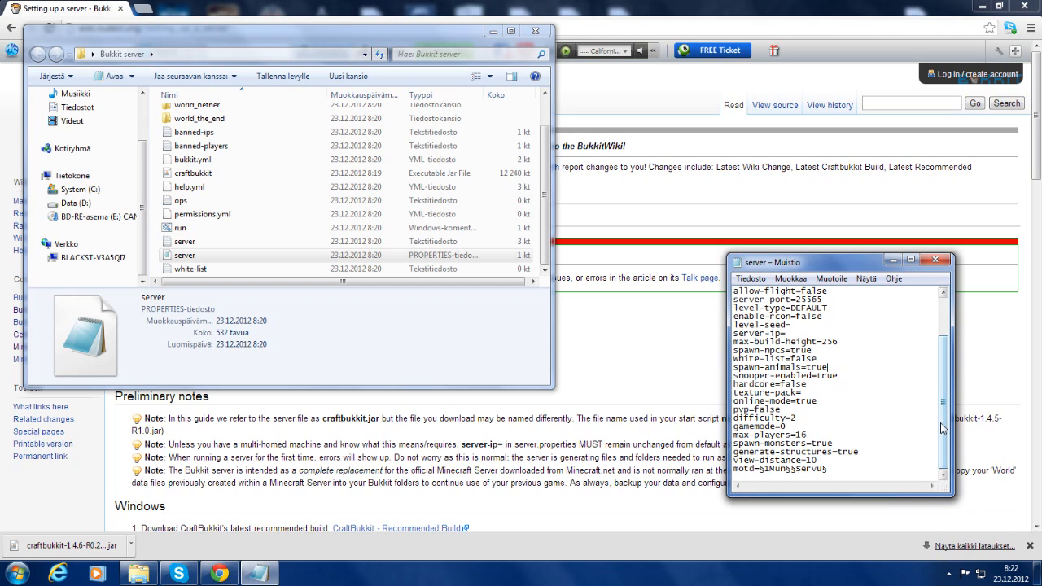
pyautogui.moveTo(944, 423); pyautogui.dragTo(941, 399)
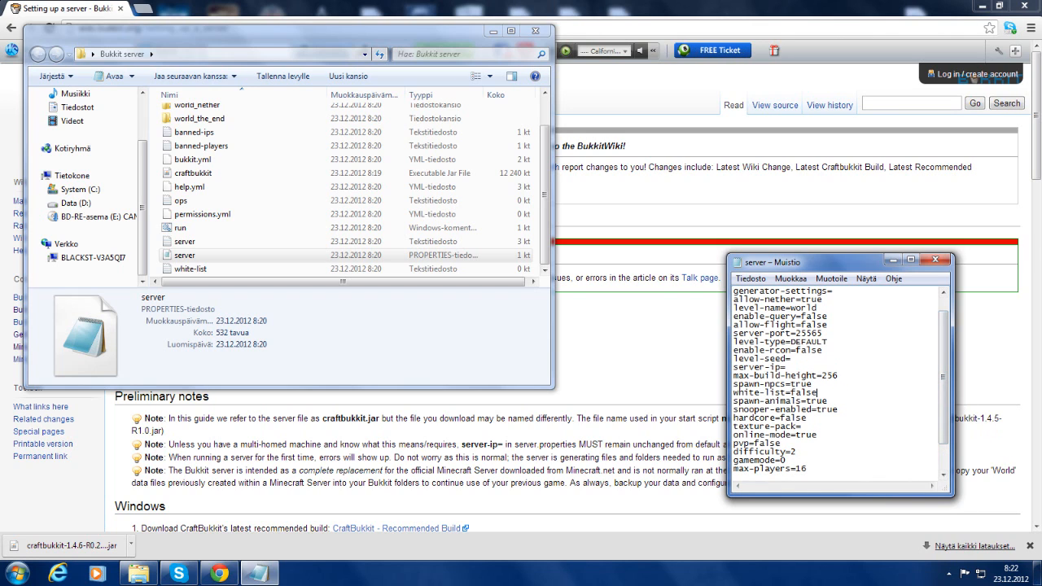
pyautogui.click(818, 392)
pyautogui.click(812, 384)
pyautogui.click(786, 367)
pyautogui.click(838, 376)
pyautogui.scroll(1, 943, 382)
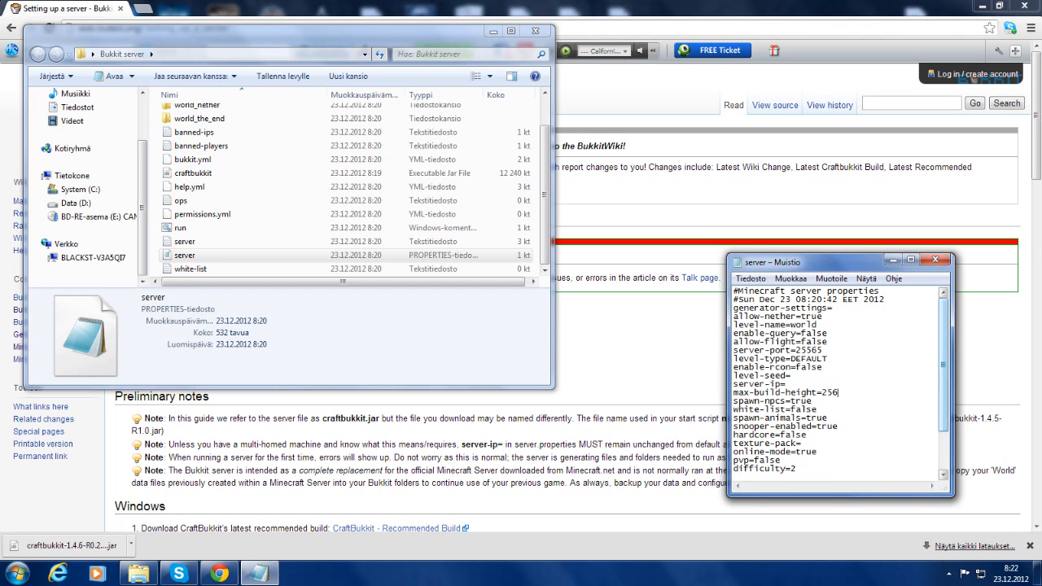
pyautogui.write('37546')
# Close the server.properties file and save the changes
pyautogui.moveTo(943, 360); pyautogui.dragTo(945, 417)
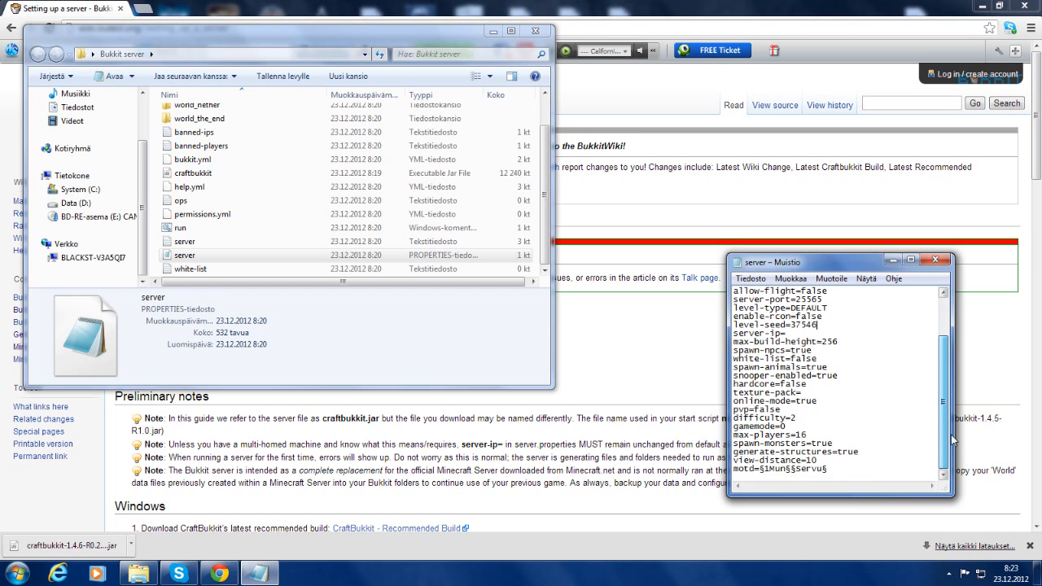
pyautogui.click(935, 261)
pyautogui.click(478, 303)
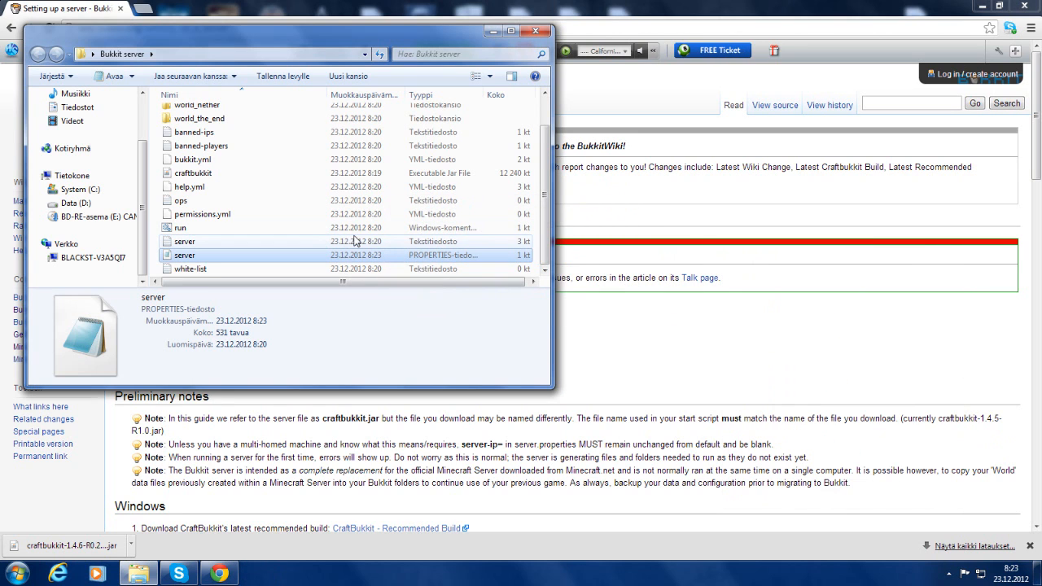
# Launch LogMeIn Hamachi from the Start menu and open Verkko > Luo uusi verkko
pyautogui.moveTo(547, 218); pyautogui.dragTo(559, 79)
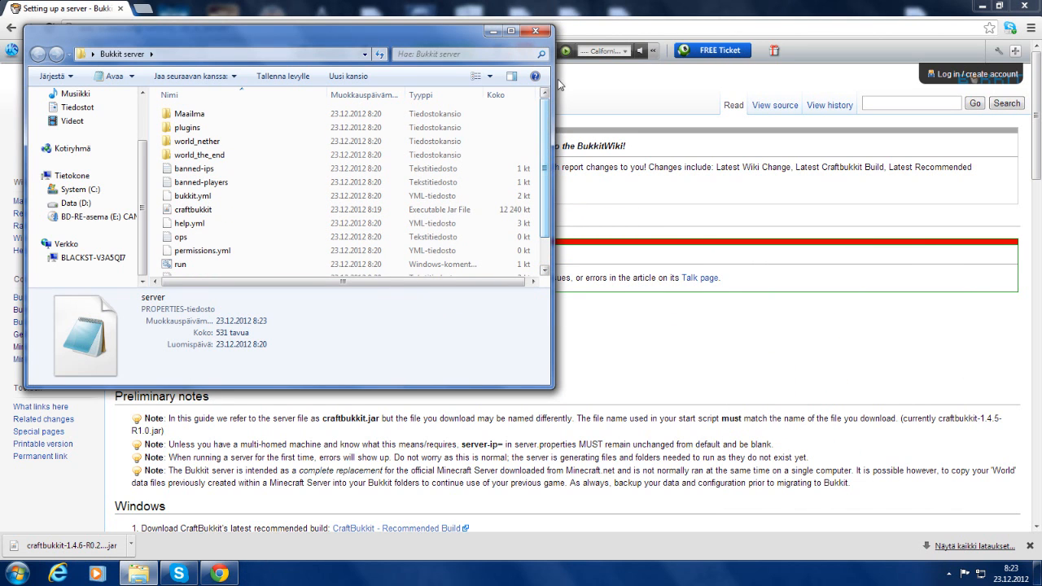
pyautogui.click(1037, 574)
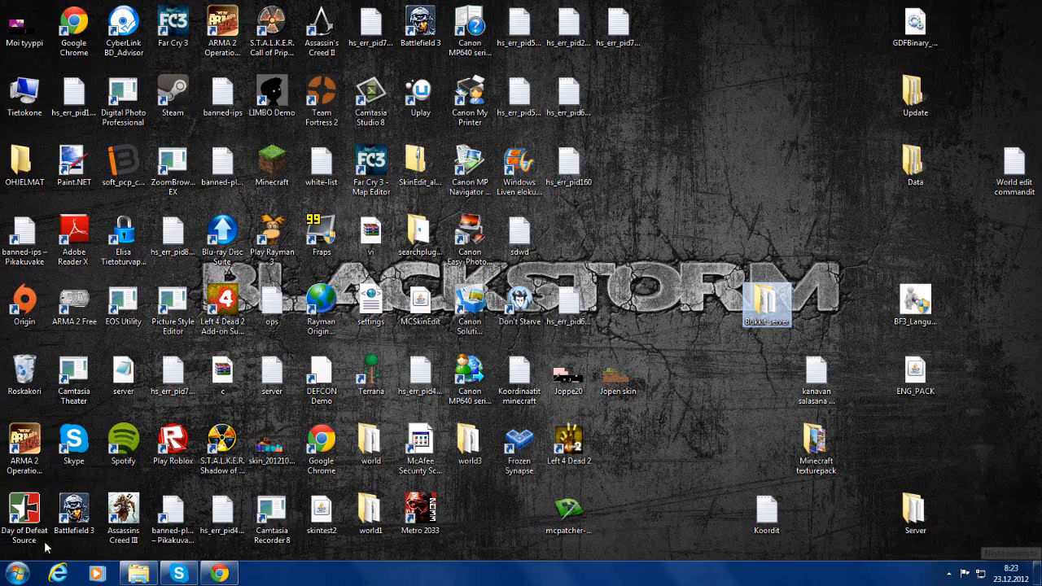
pyautogui.click(16, 573)
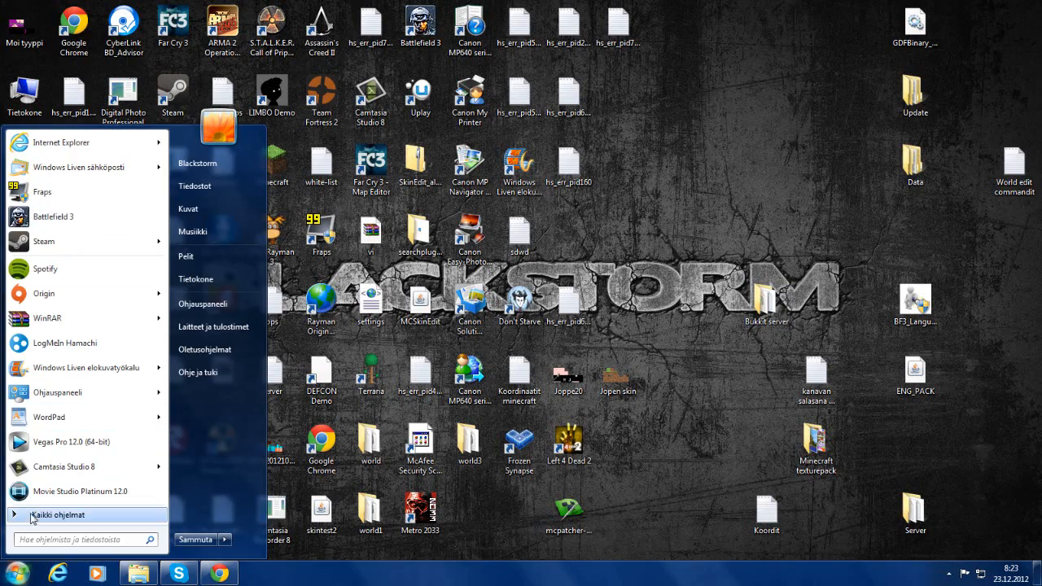
pyautogui.click(74, 343)
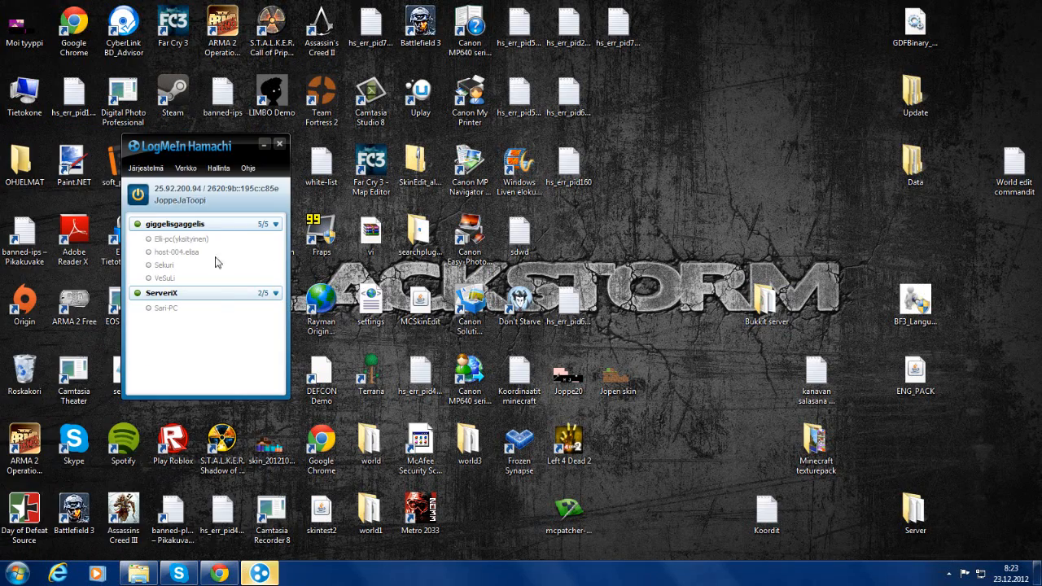
pyautogui.click(183, 338)
pyautogui.click(180, 167)
pyautogui.click(200, 183)
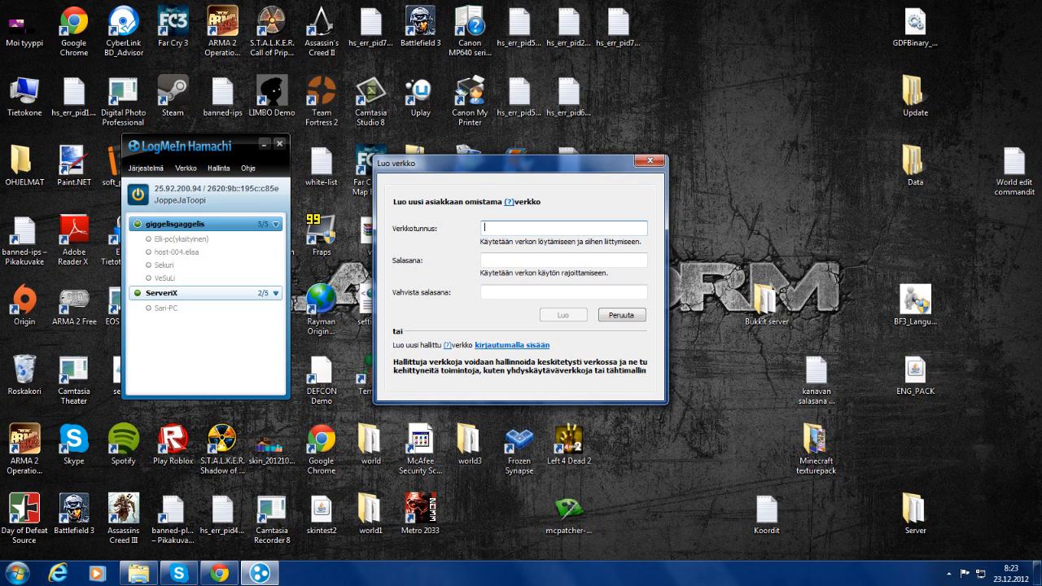
# Create the Hamachi network 'Mun server' protected by a confirmed password
pyautogui.write('Mun server')
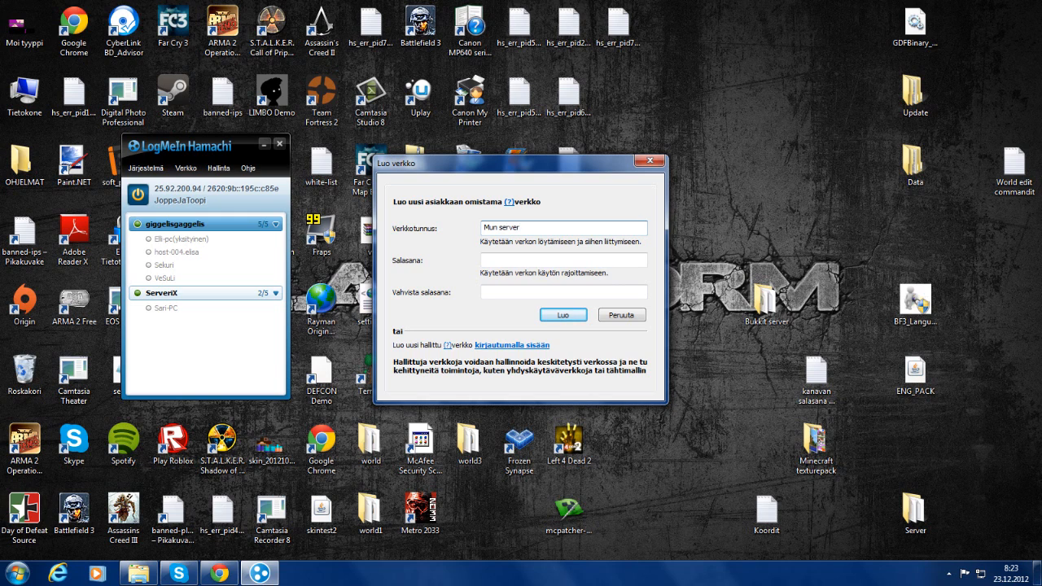
pyautogui.click(523, 260)
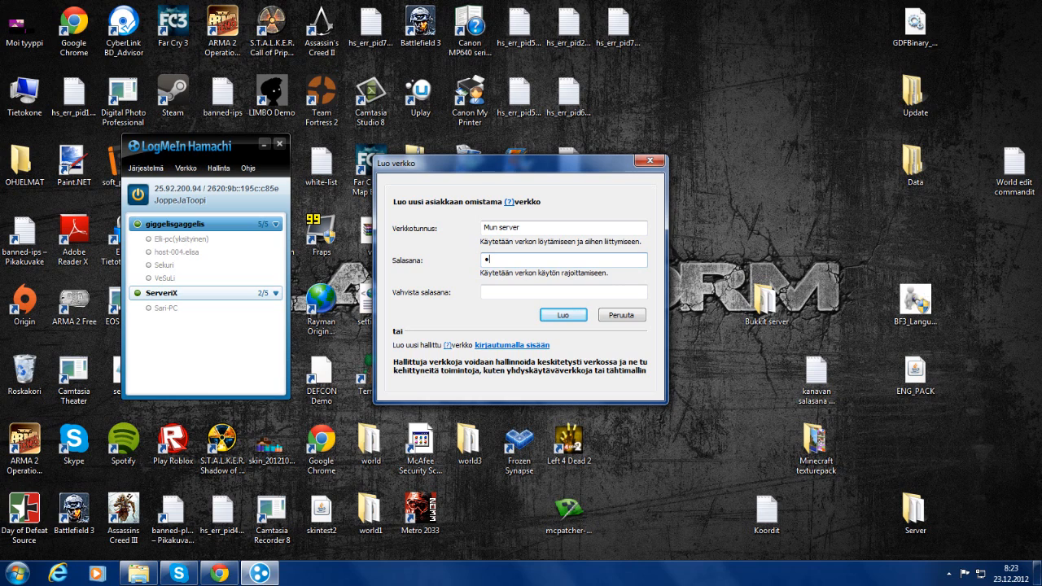
pyautogui.write('*********')
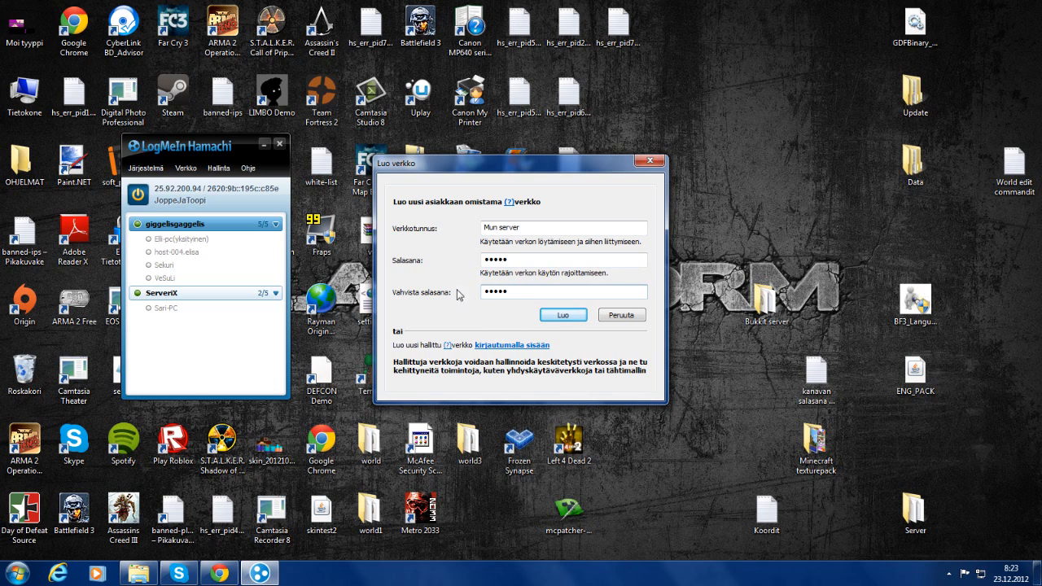
pyautogui.click(567, 314)
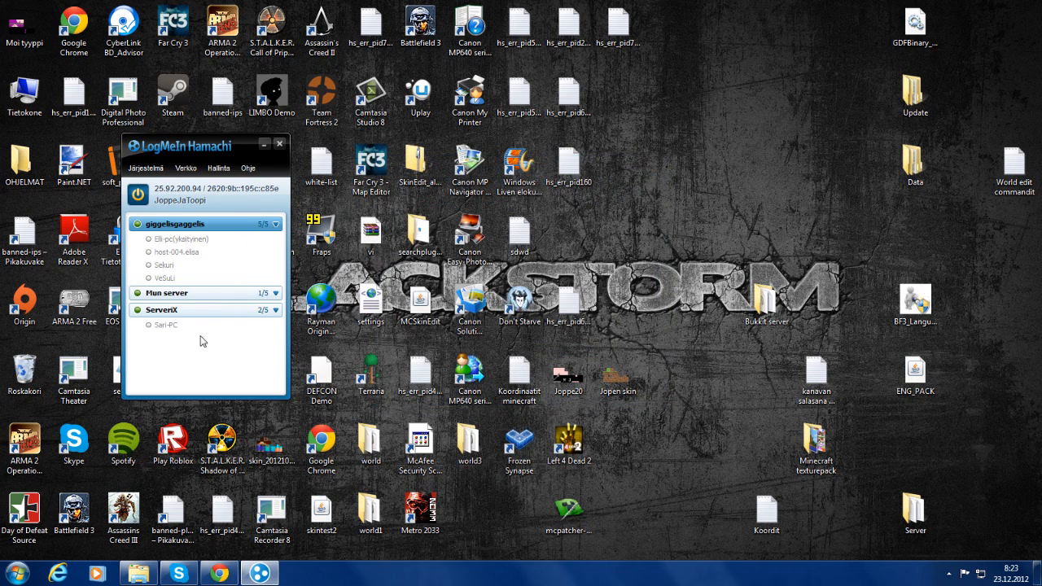
# Copy the IPv4 address 25.92.200.94 from Hamachi and bring back the Bukkit server folder
pyautogui.click(265, 300)
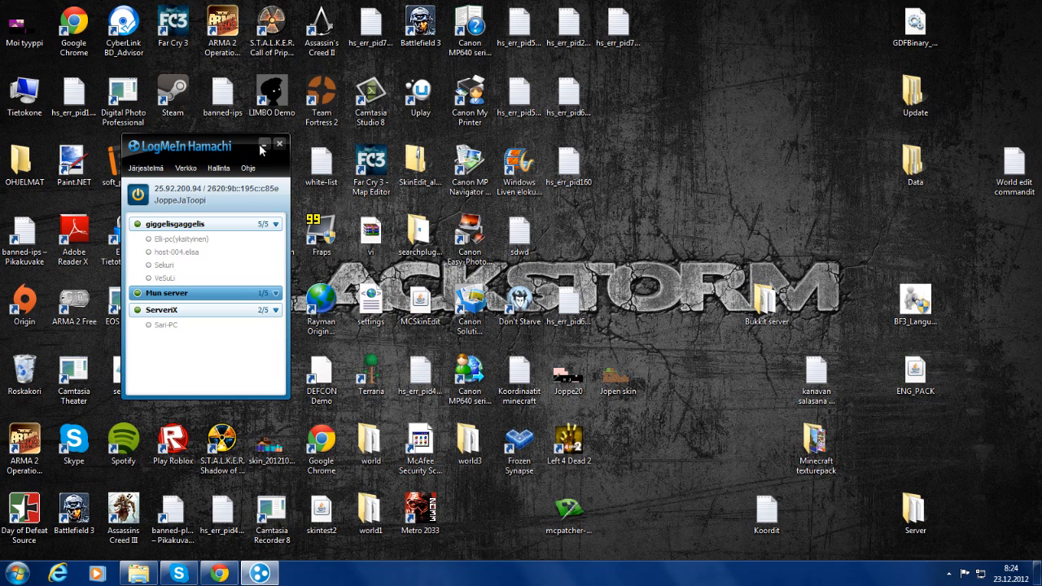
pyautogui.click(262, 145)
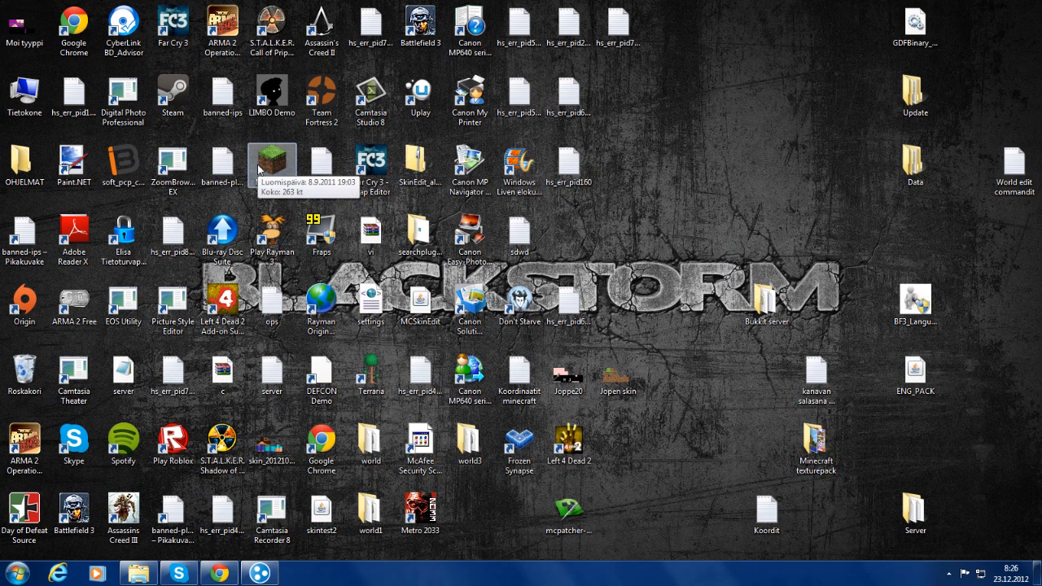
pyautogui.click(259, 574)
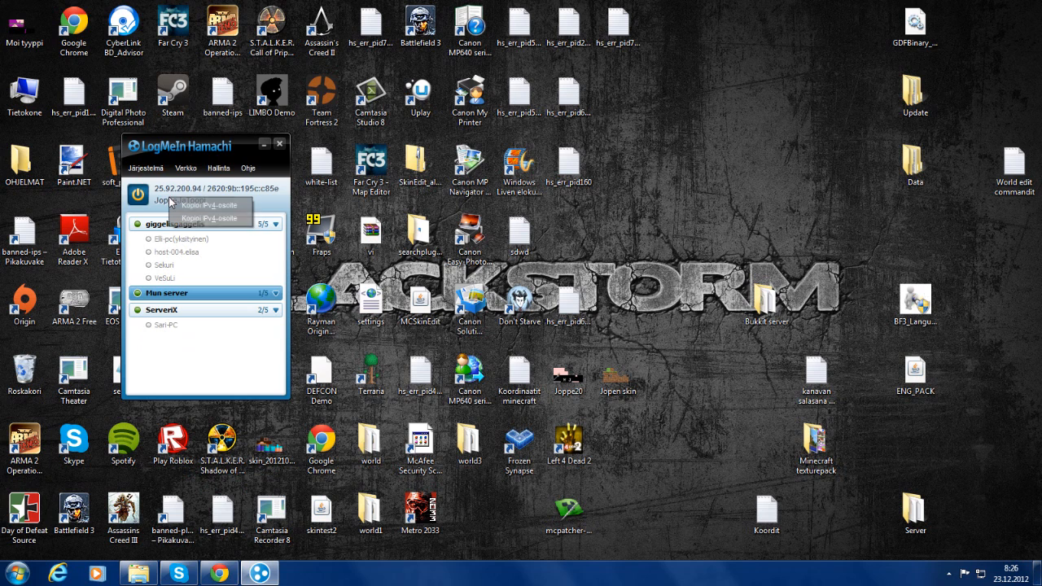
pyautogui.click(263, 145)
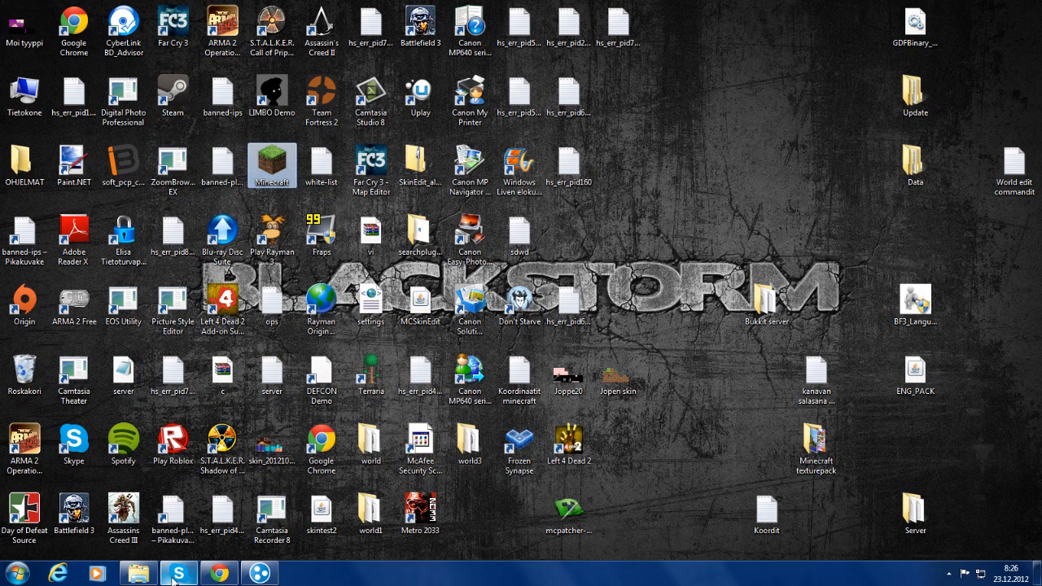
pyautogui.click(126, 577)
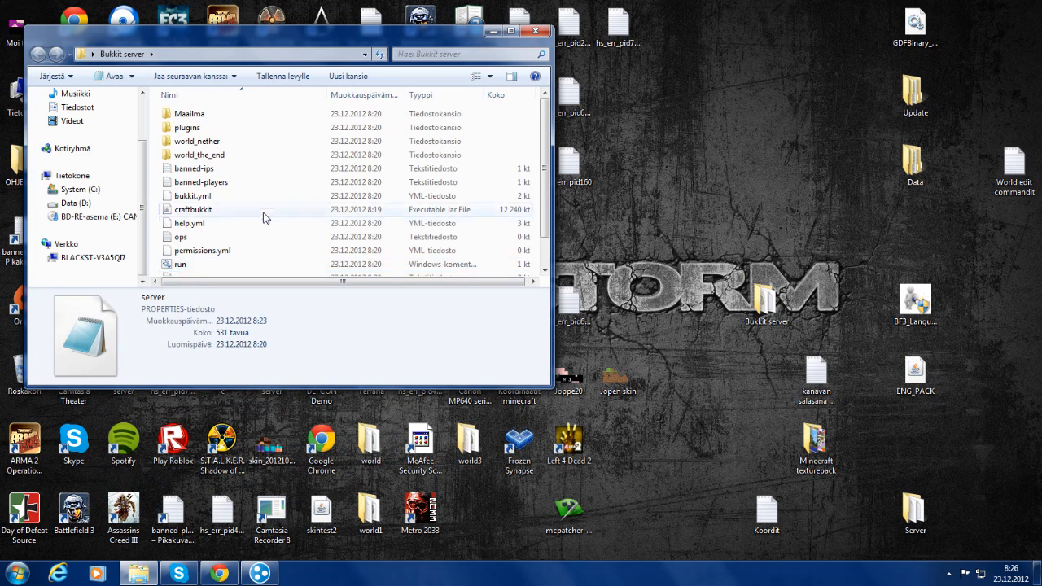
# Paste 25.92.200.94 after server-ip= in server.properties and save it with Tallenna
pyautogui.scroll(-1, 263, 217)
pyautogui.doubleClick(232, 257)
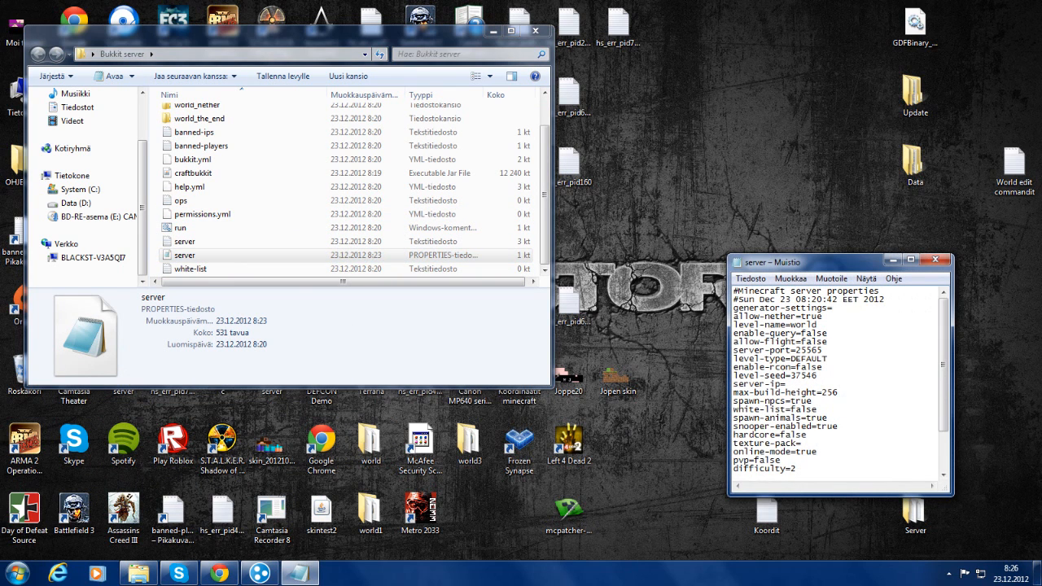
pyautogui.click(934, 262)
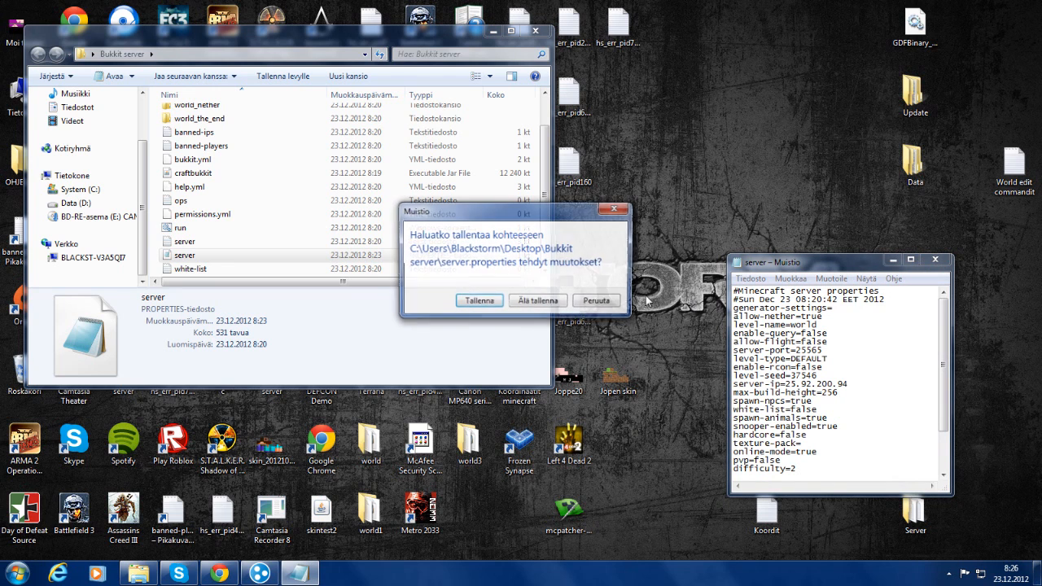
pyautogui.click(481, 298)
pyautogui.scroll(1, 296, 214)
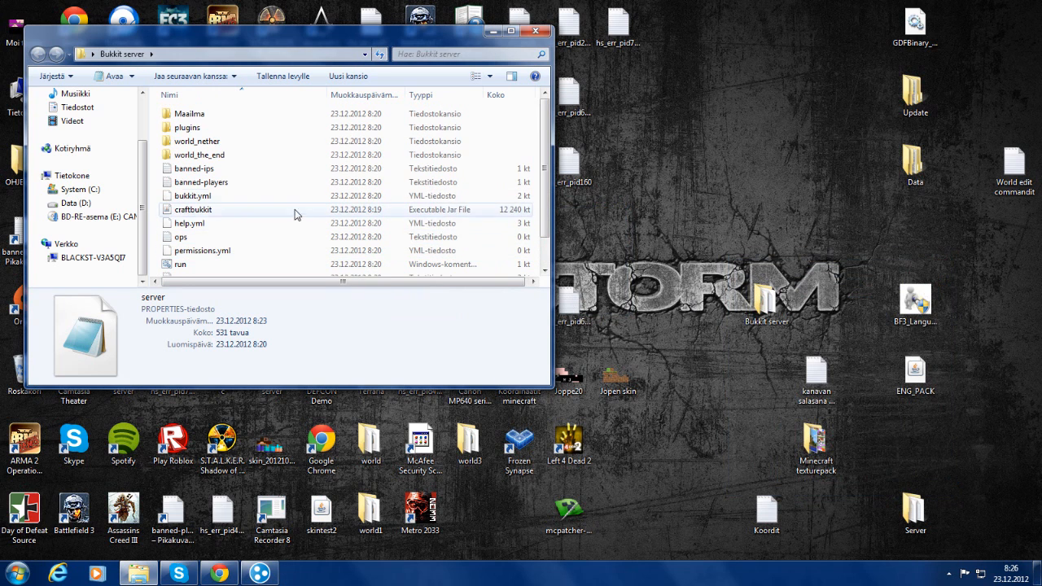
pyautogui.scroll(-1, 275, 187)
# Launch the server from run.bat, then minimise its console and the Explorer window
pyautogui.scroll(1, 261, 153)
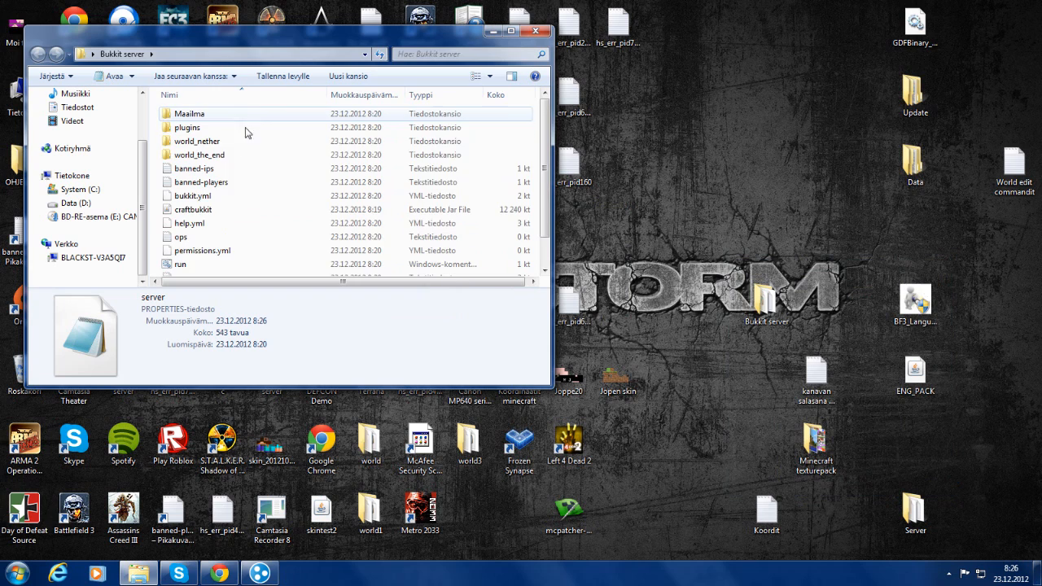
pyautogui.scroll(-1, 244, 204)
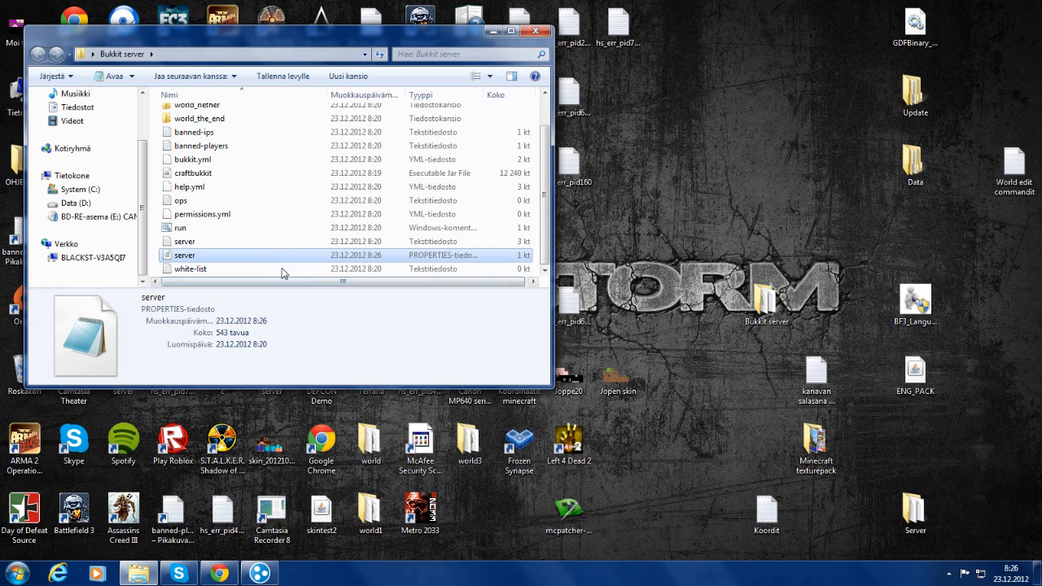
pyautogui.click(277, 215)
pyautogui.click(269, 228)
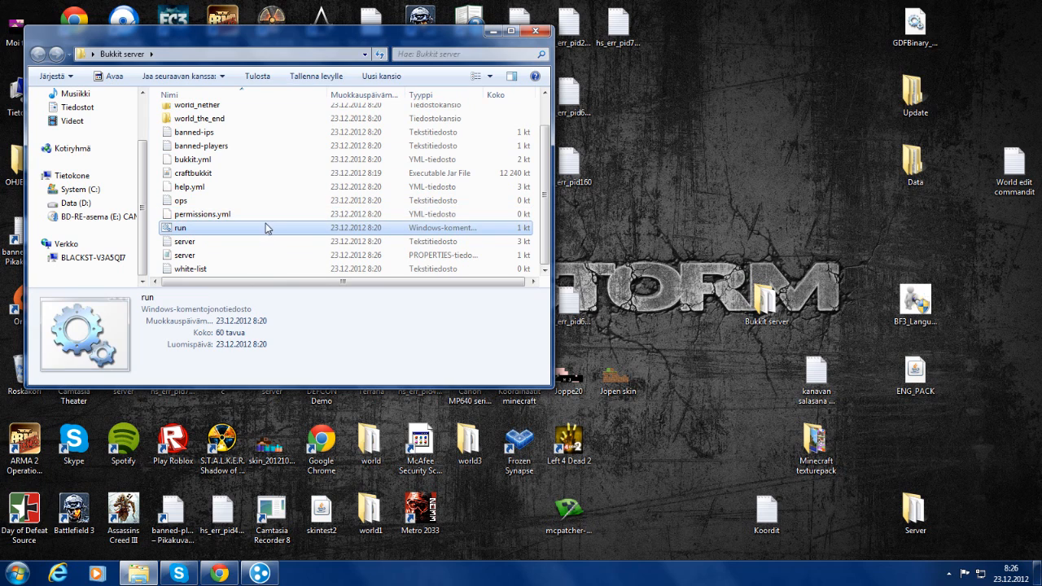
pyautogui.doubleClick(264, 231)
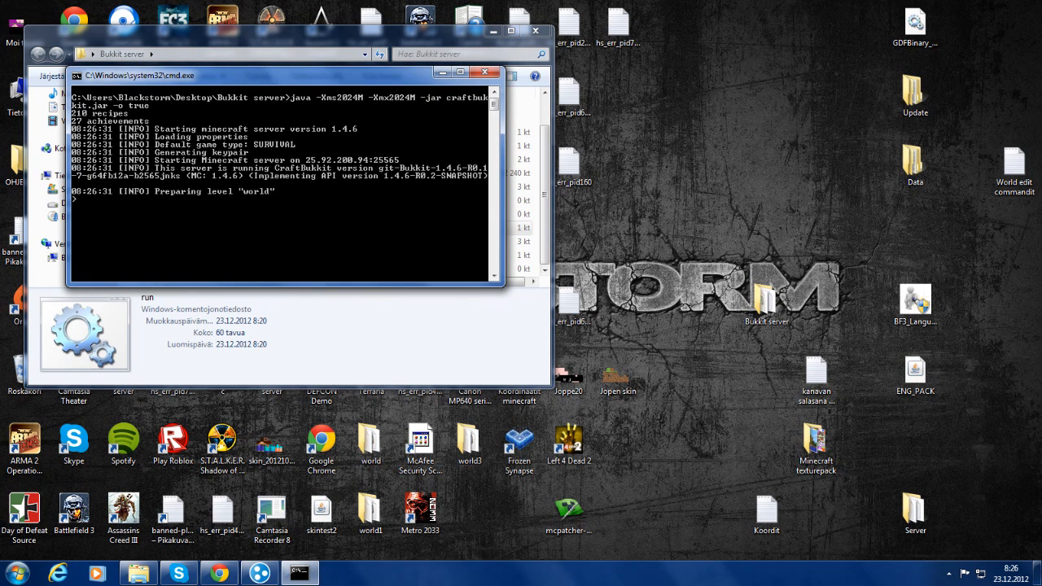
pyautogui.click(443, 73)
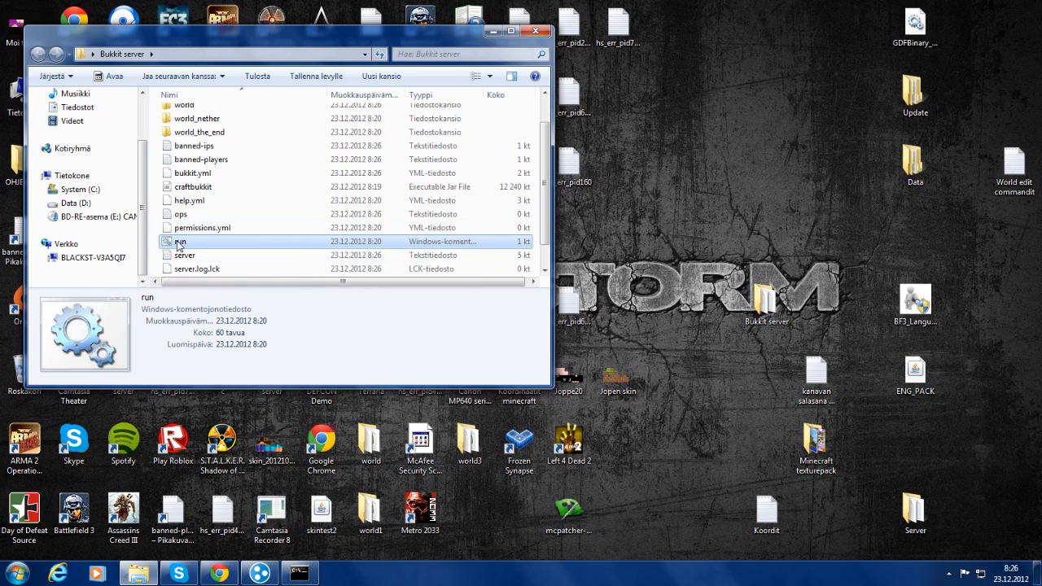
pyautogui.click(491, 31)
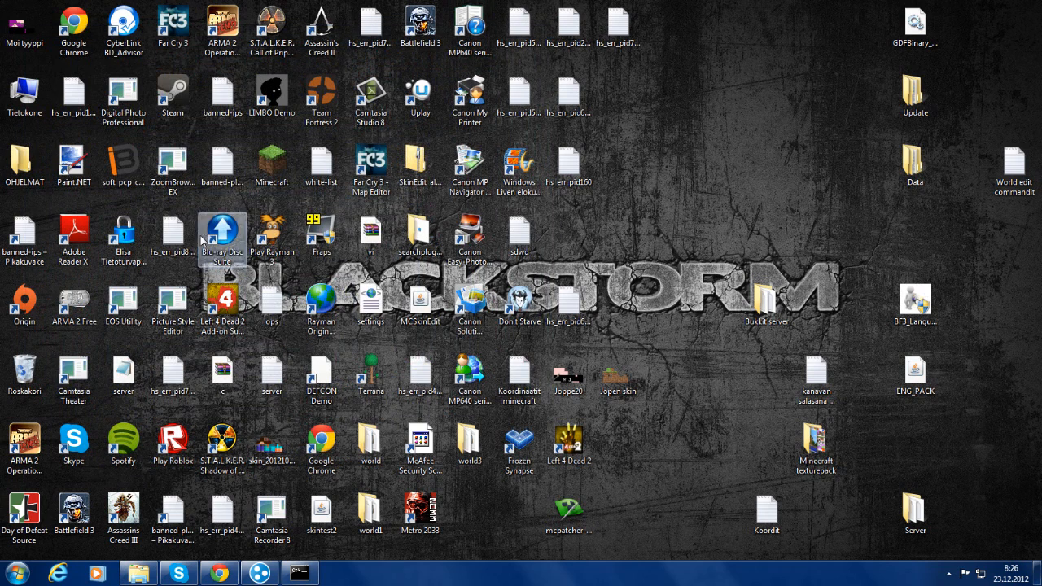
# Start the Minecraft launcher, log in and go to the Multiplayer server list
pyautogui.doubleClick(268, 168)
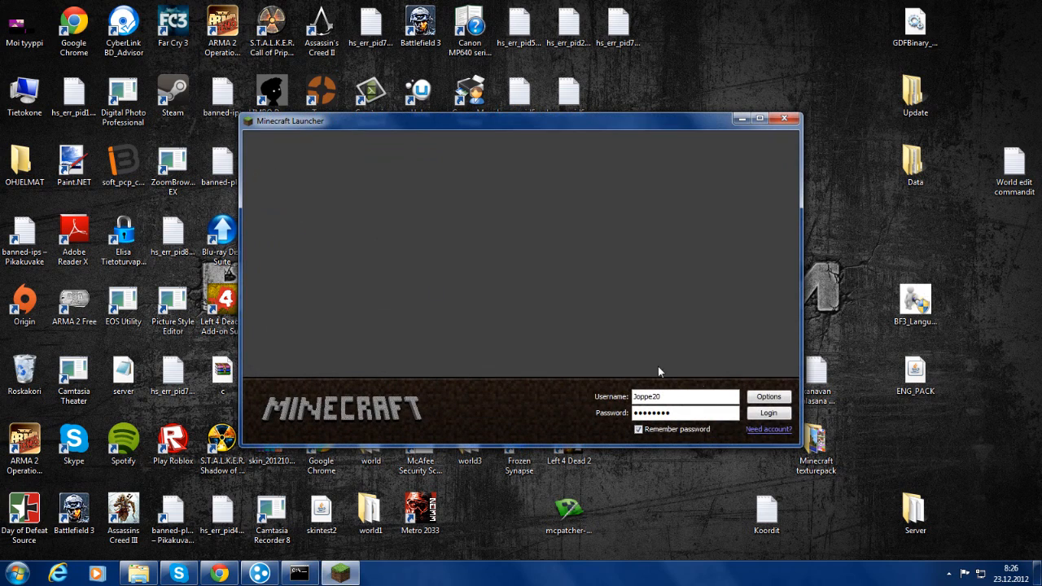
pyautogui.click(749, 414)
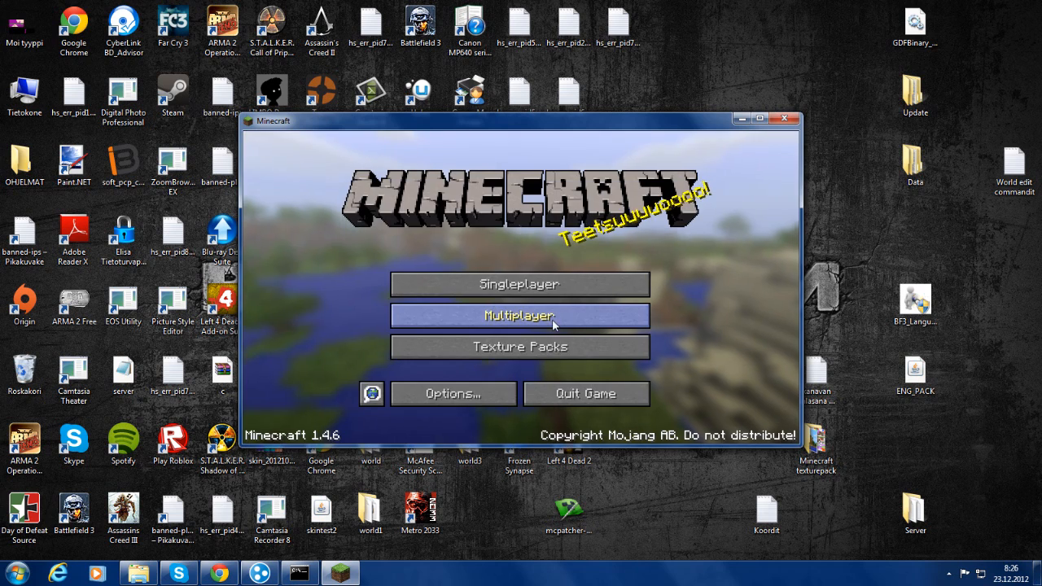
pyautogui.click(562, 311)
pyautogui.click(614, 392)
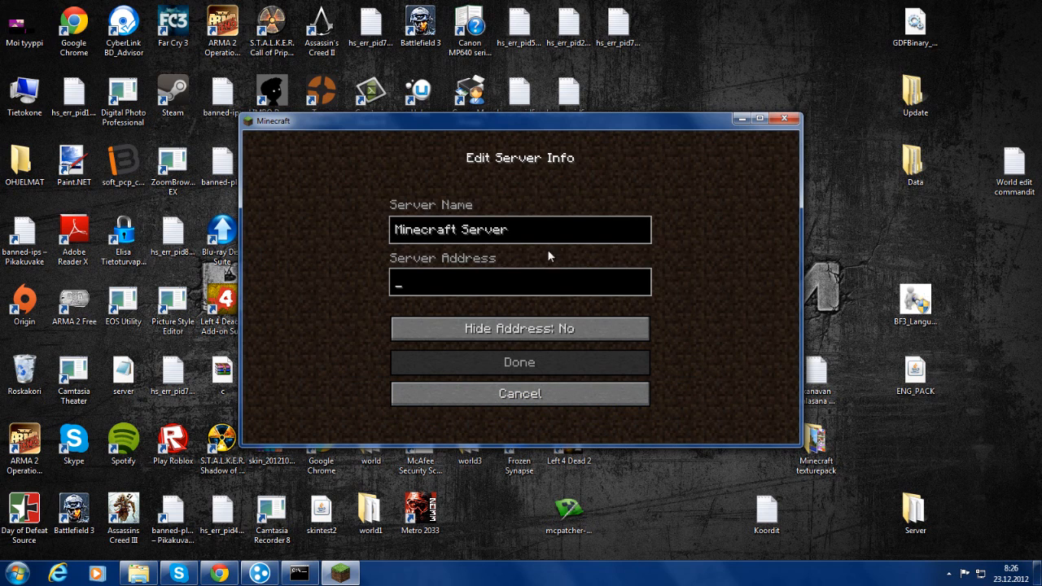
pyautogui.press('Tab')
pyautogui.write('25.92.200.94')
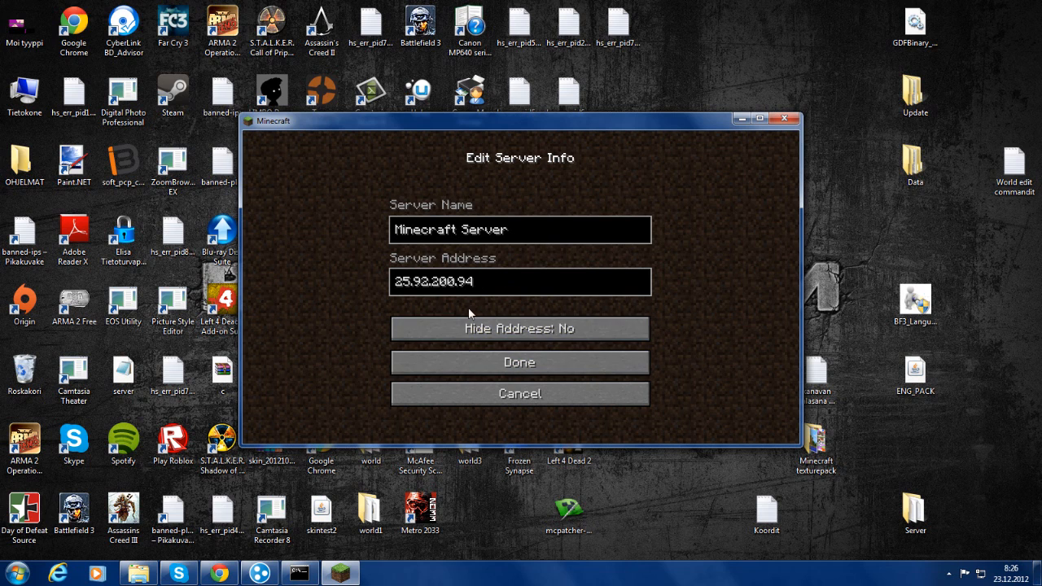
pyautogui.click(513, 363)
pyautogui.click(468, 299)
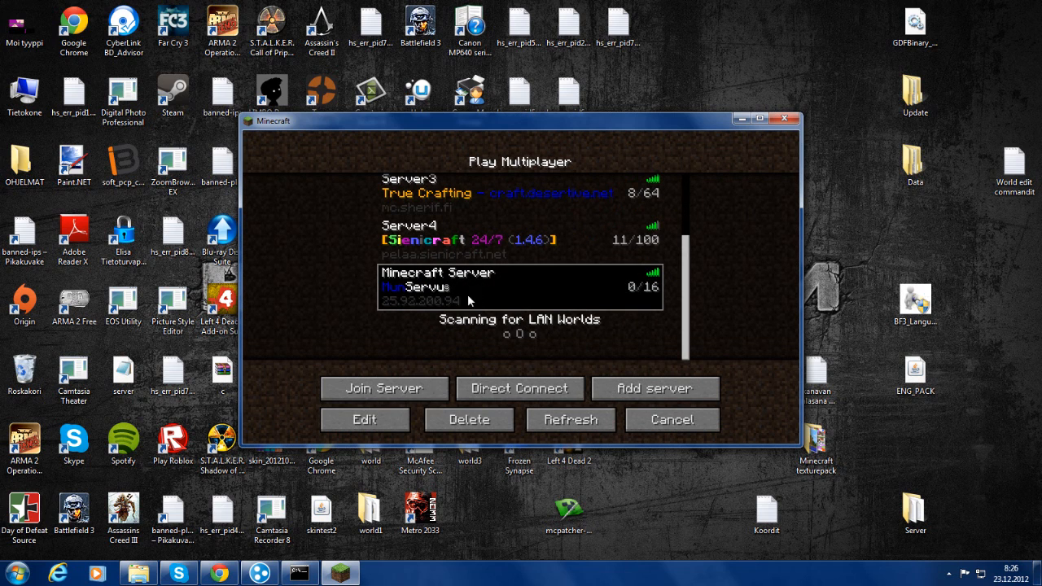
pyautogui.click(414, 388)
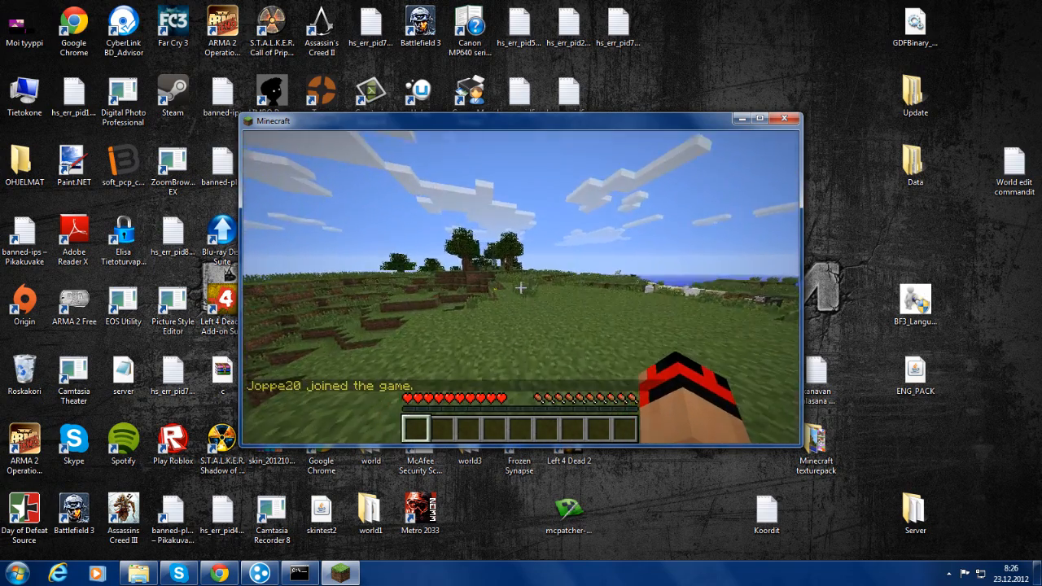
# Maximise the game window, lower the field of view to 71, and resume play
pyautogui.press('Escape')
pyautogui.click(758, 121)
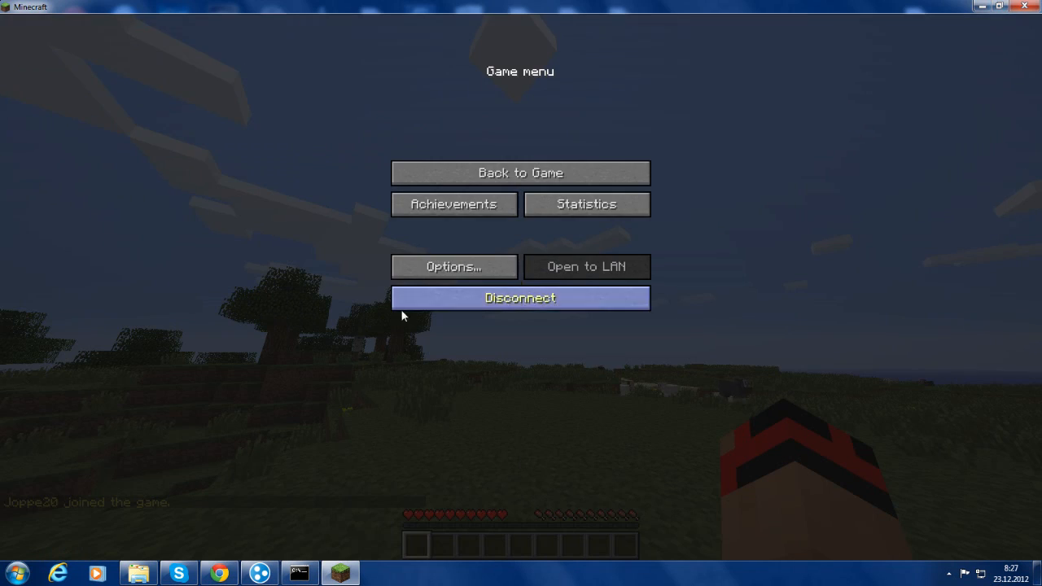
pyautogui.click(407, 268)
pyautogui.moveTo(338, 191); pyautogui.dragTo(328, 192)
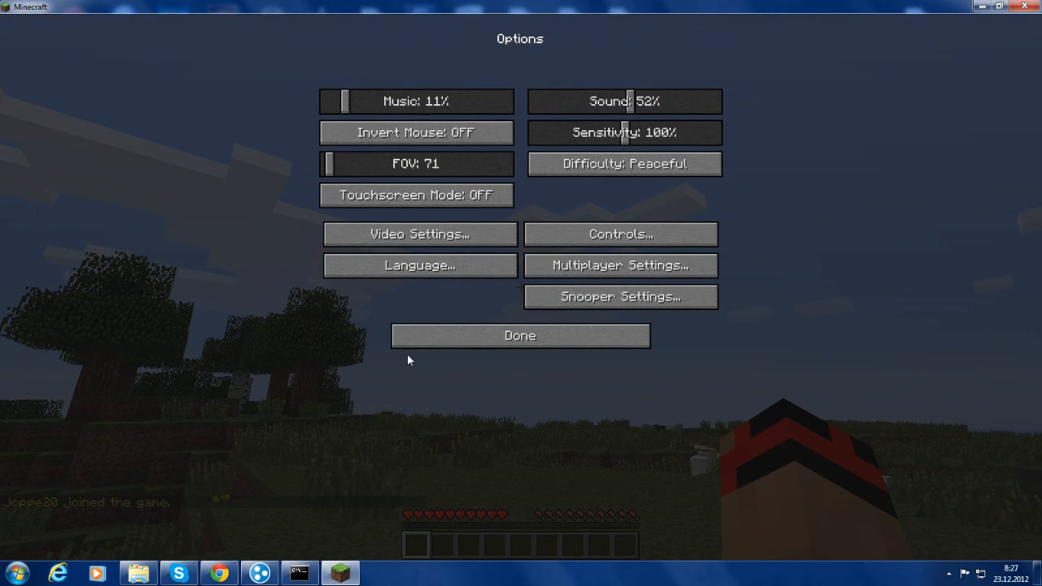
pyautogui.click(454, 336)
pyautogui.click(483, 259)
pyautogui.click(494, 338)
pyautogui.click(475, 177)
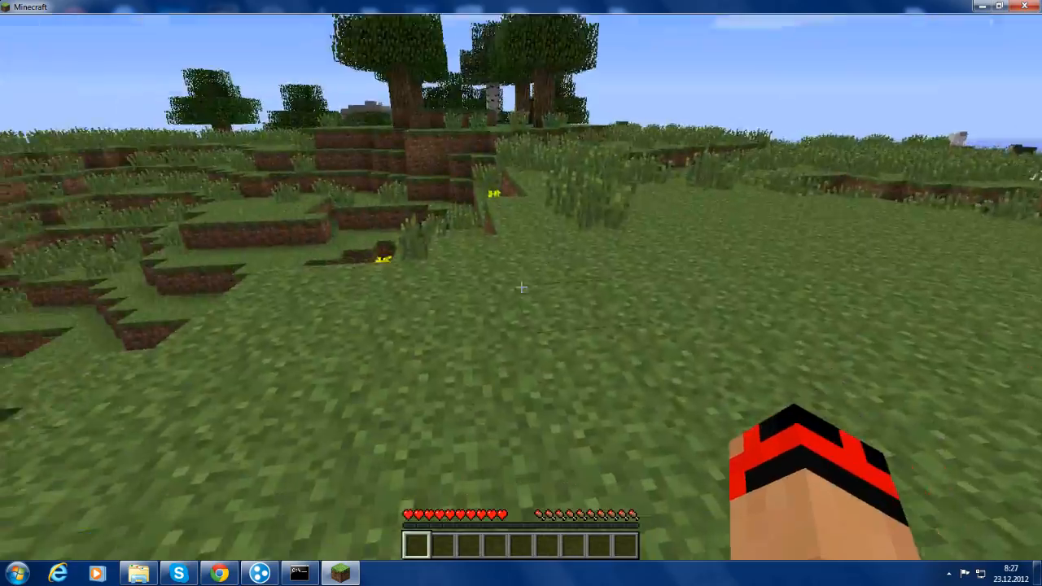
# Walk toward the trees, hit the leaves, and climb onto the treetops
pyautogui.press('w')
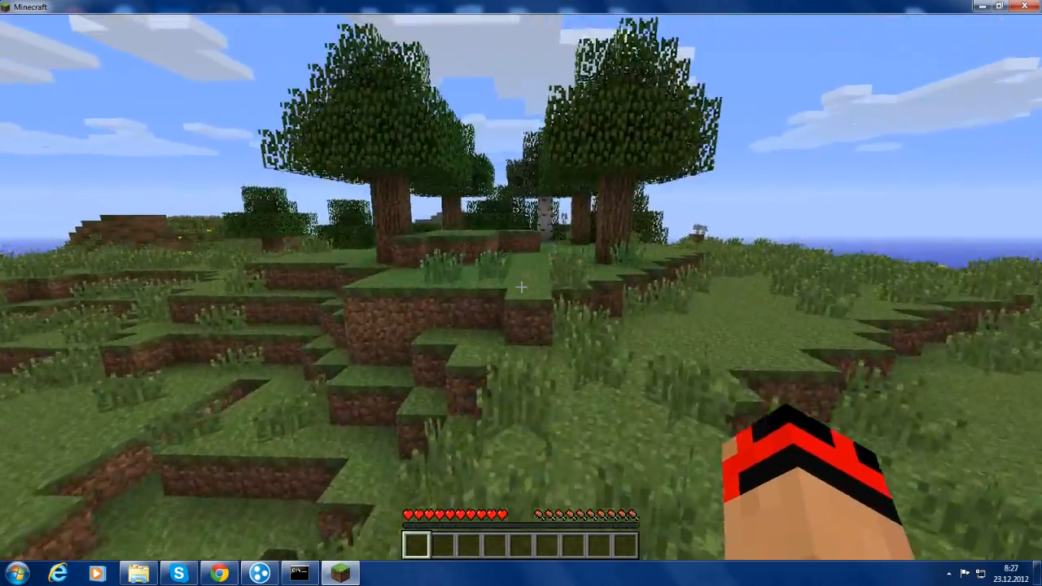
pyautogui.press('w')
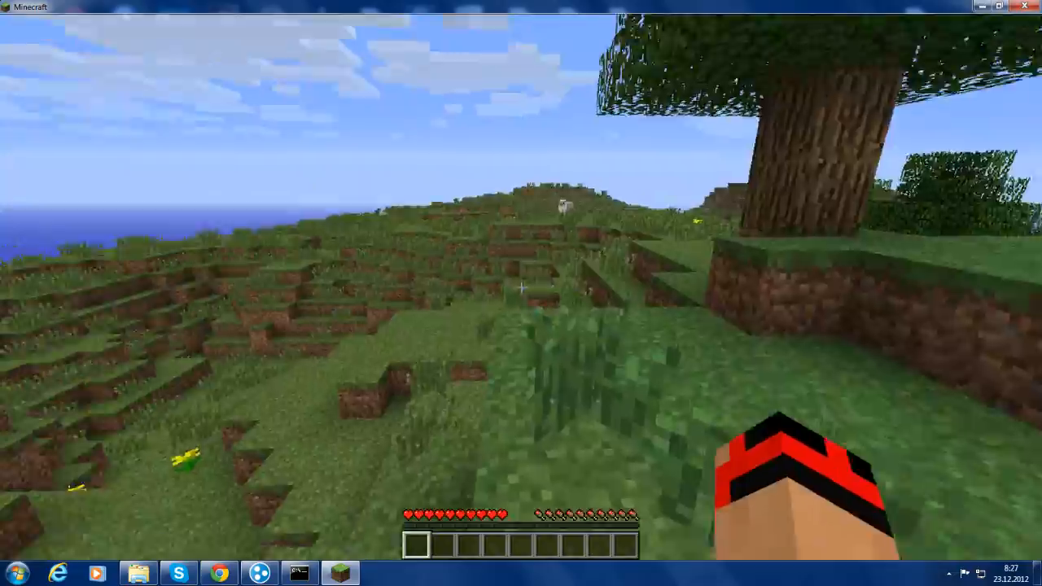
pyautogui.press('space')
pyautogui.press('w')
pyautogui.press('space')
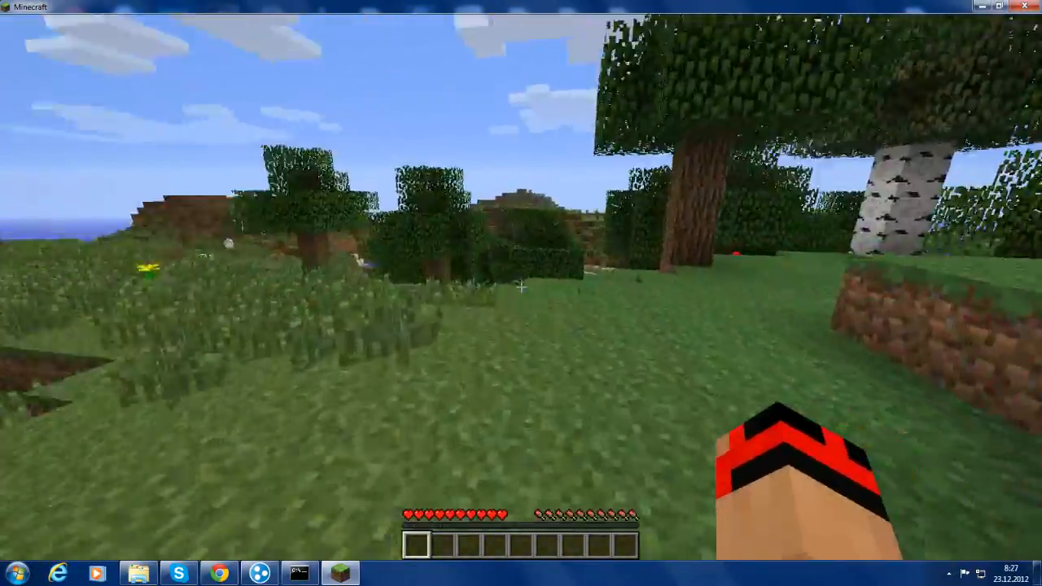
pyautogui.press('w')
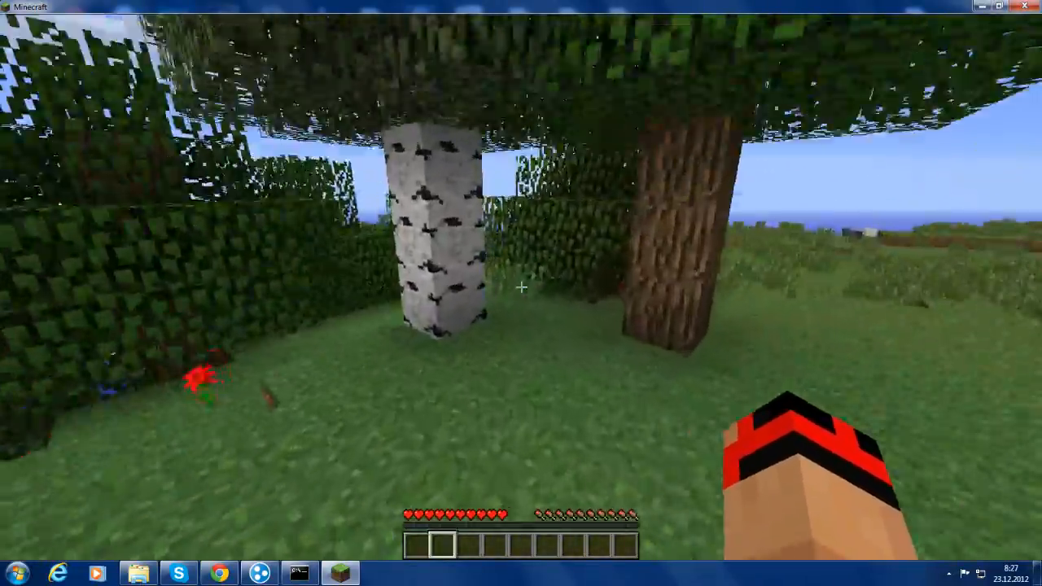
pyautogui.press('4')
pyautogui.click(521, 287)
pyautogui.click(521, 286)
pyautogui.press('w')
pyautogui.press('space')
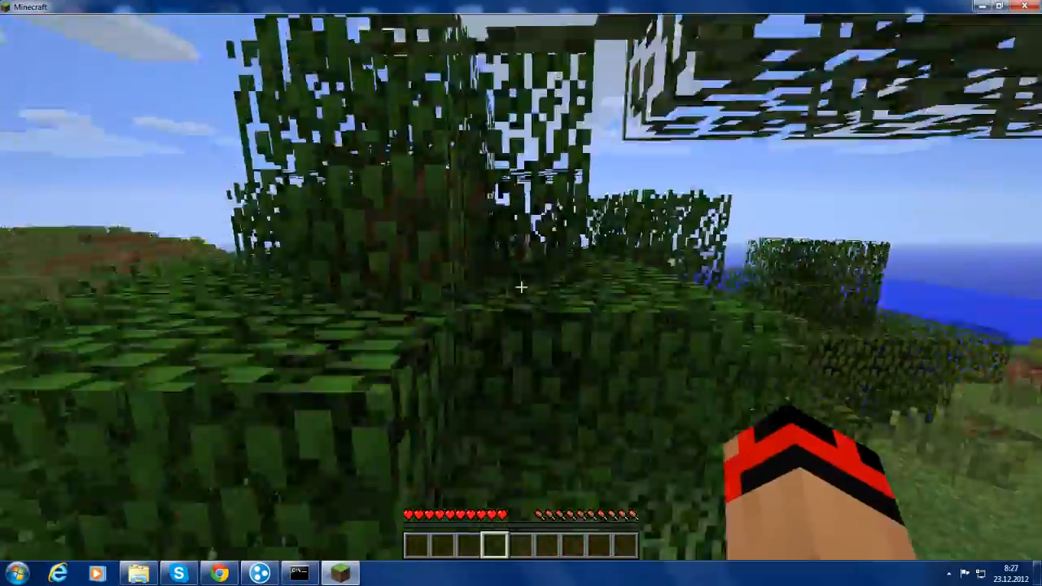
pyautogui.press('w')
# Drop down from the treetop and break tall grass to collect seeds
pyautogui.scroll(4, 521, 287)
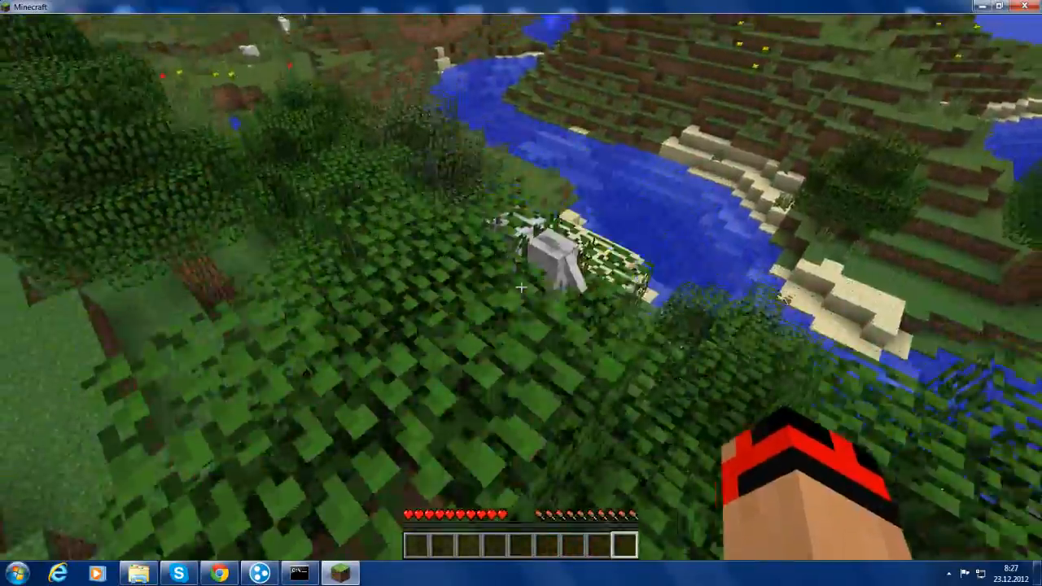
pyautogui.scroll(2, 521, 287)
pyautogui.scroll(1, 521, 287)
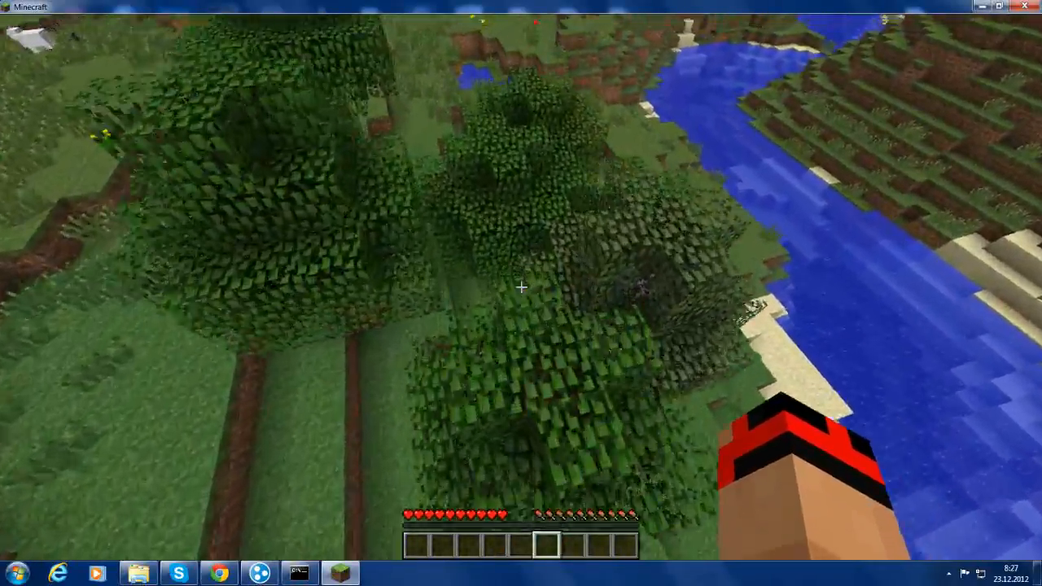
pyautogui.scroll(3, 521, 286)
pyautogui.press('w')
pyautogui.scroll(4, 521, 287)
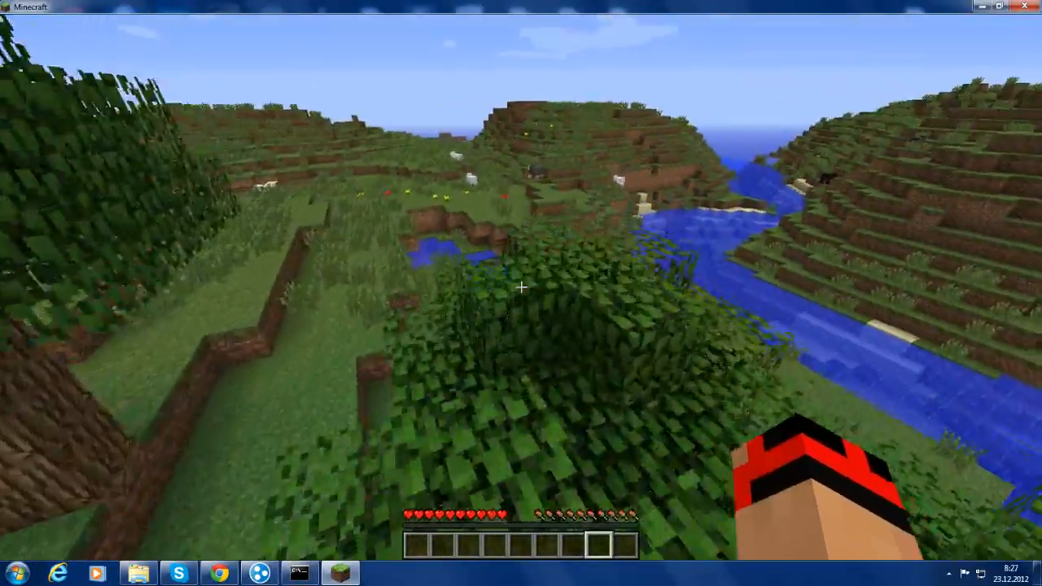
pyautogui.scroll(5, 521, 287)
pyautogui.press('w')
pyautogui.scroll(3, 521, 286)
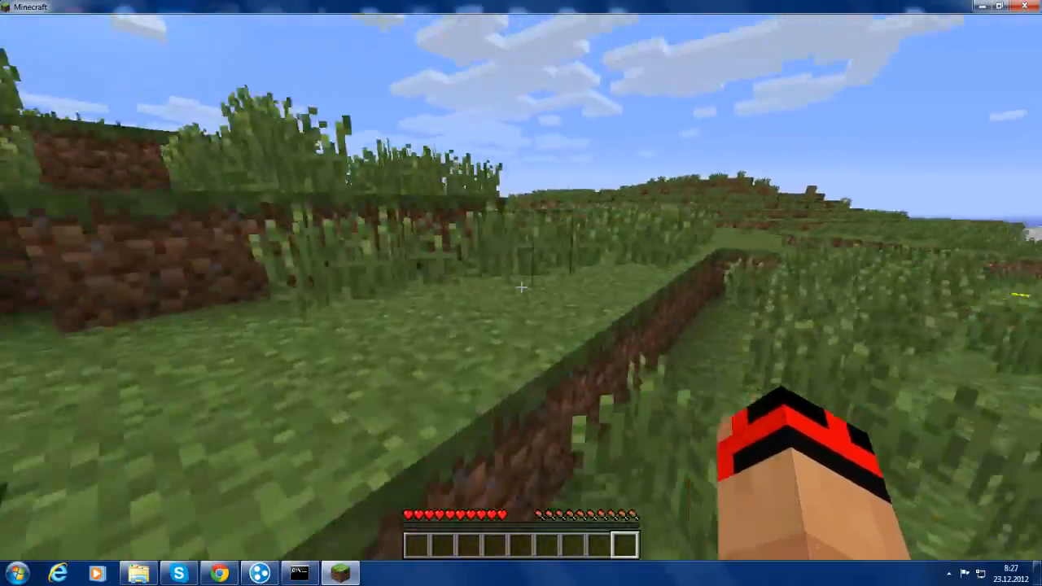
pyautogui.scroll(3, 521, 286)
pyautogui.scroll(1, 521, 287)
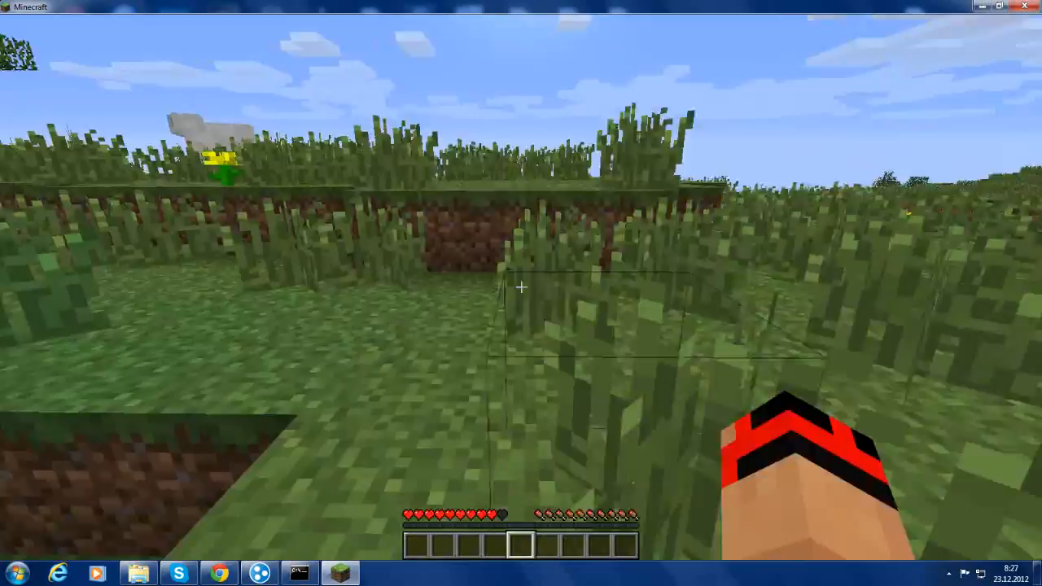
pyautogui.click(521, 287)
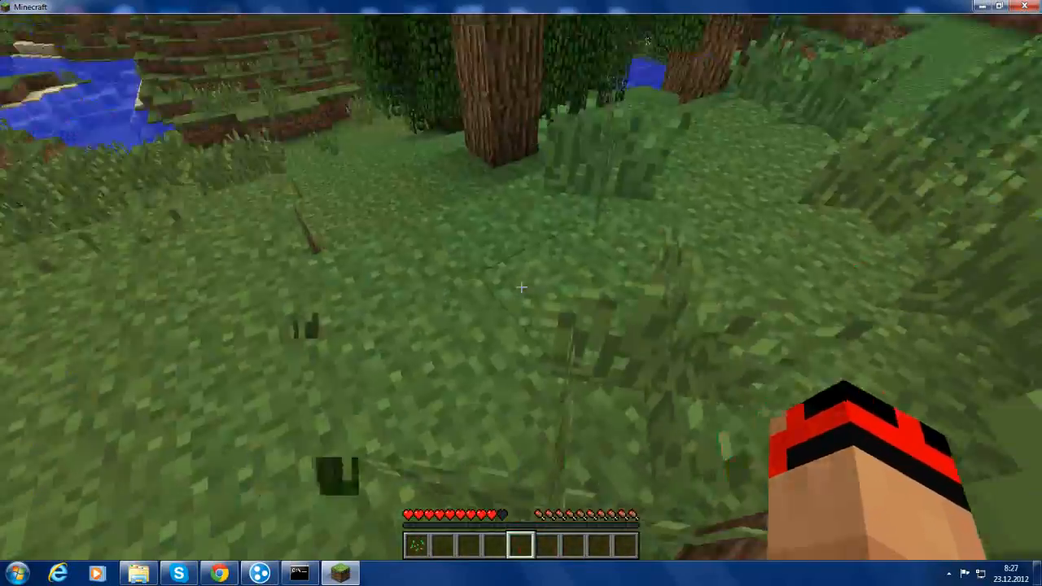
pyautogui.scroll(3, 521, 287)
pyautogui.scroll(3, 522, 287)
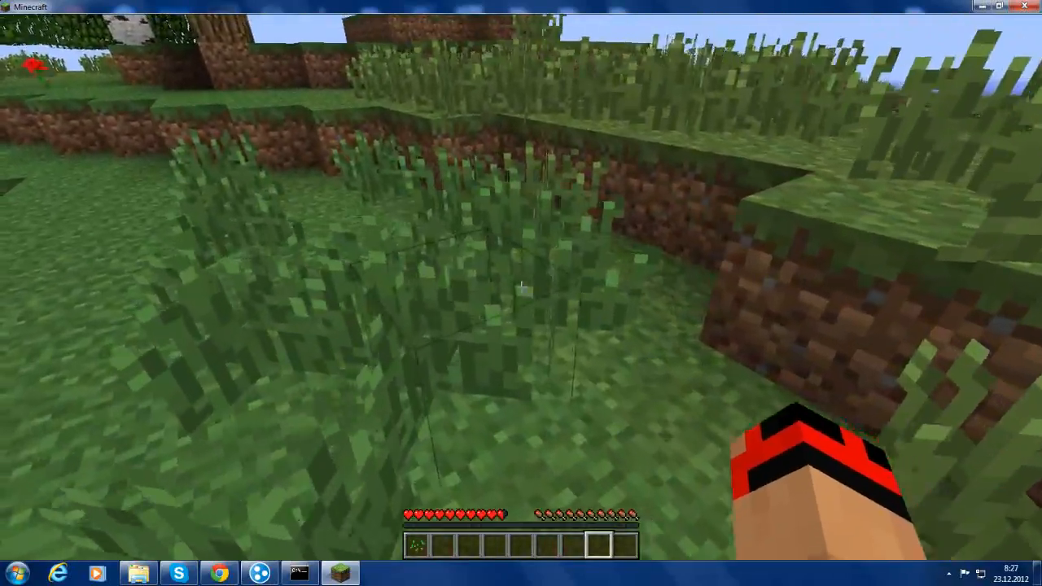
# Run /help in chat to list the server's commands
pyautogui.press('/')
pyautogui.write('help')
pyautogui.press('Return')
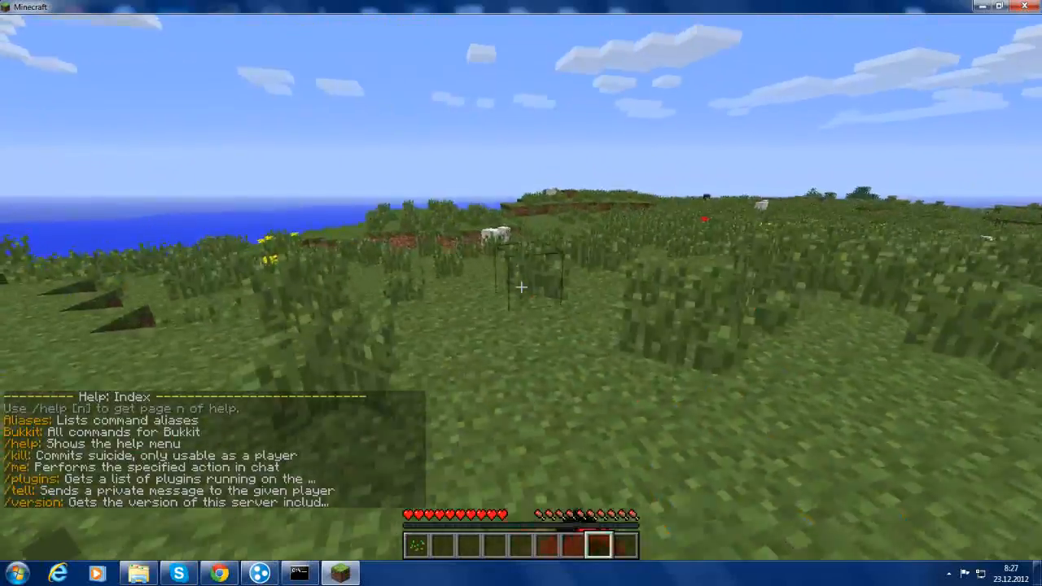
# Run /plugins, retrying after a typo, to see Plugins (0), then open the inventory
pyautogui.press('/')
pyautogui.write('plusgin')
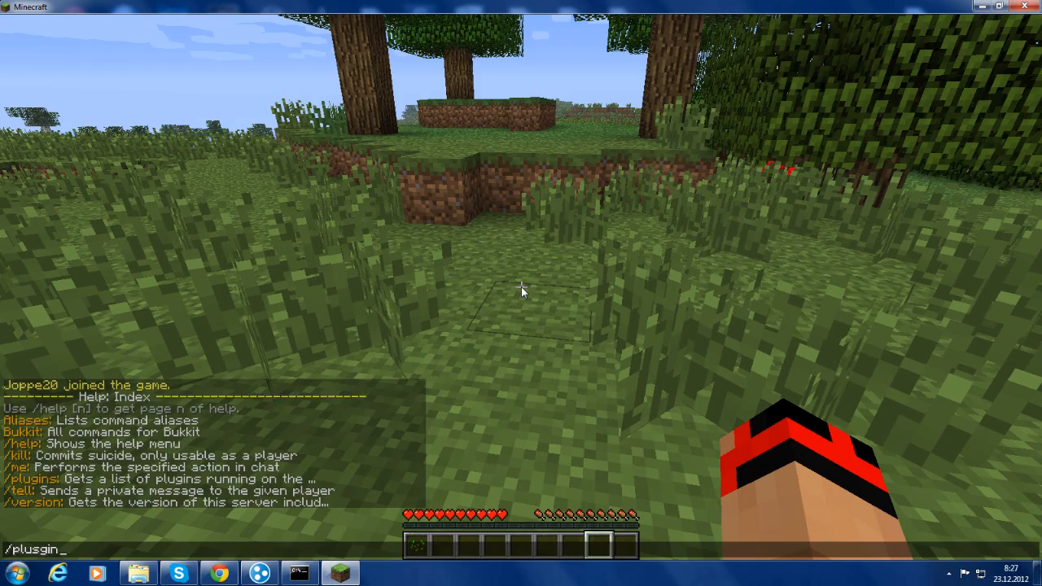
pyautogui.press('Return')
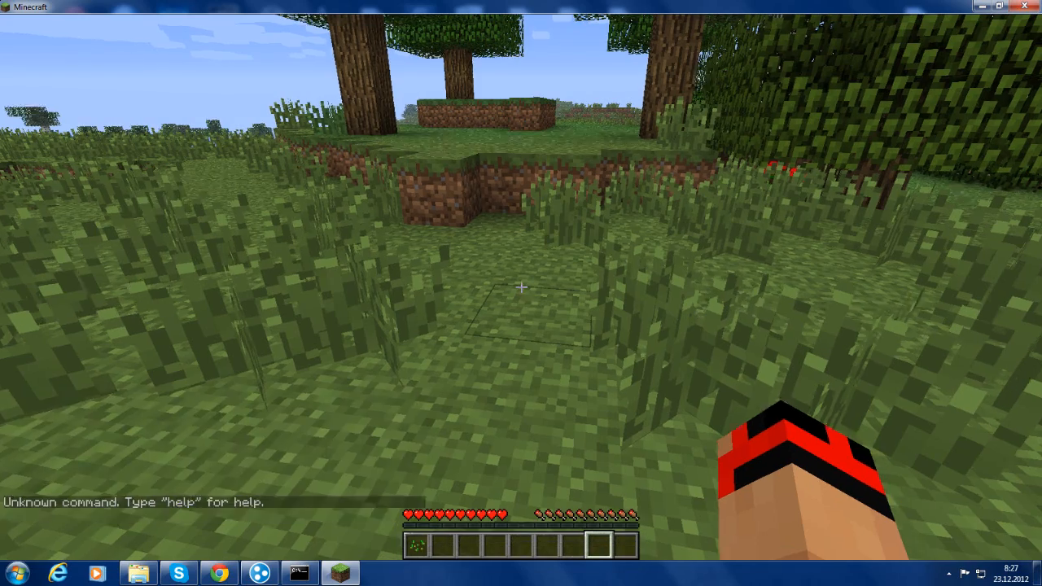
pyautogui.press('/')
pyautogui.write('plugins')
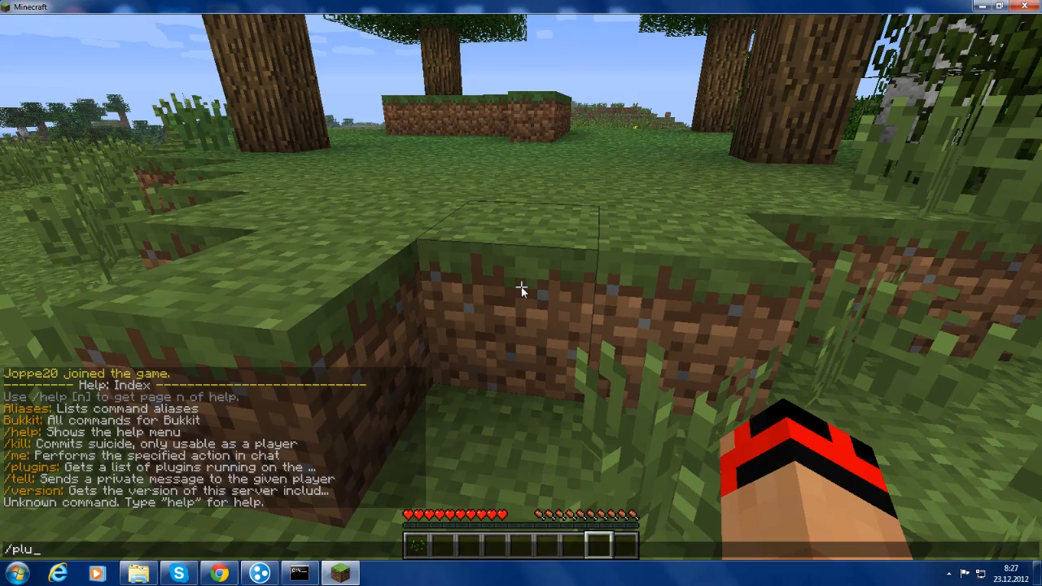
pyautogui.press('Return')
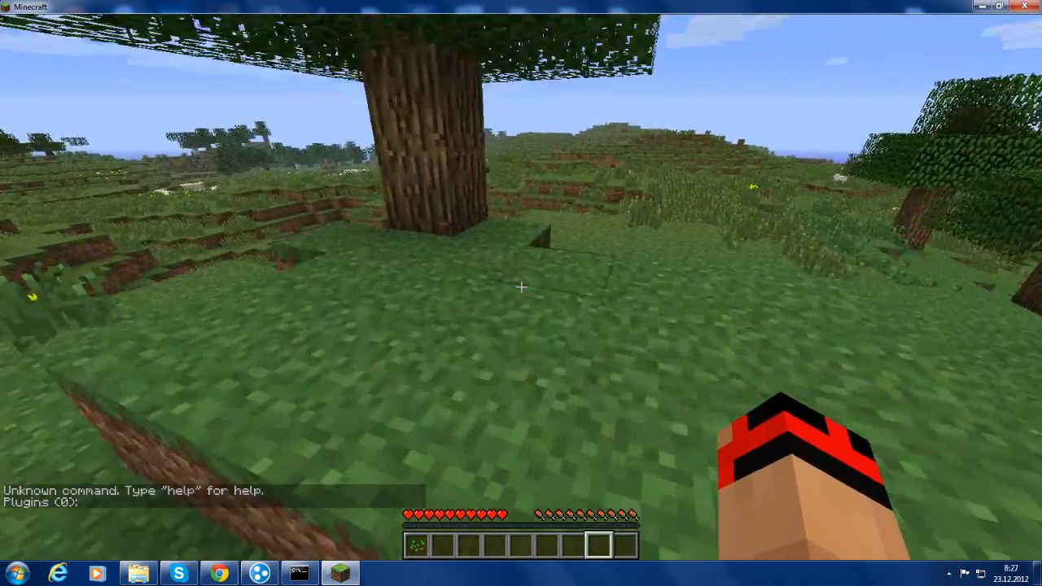
pyautogui.press('e')
pyautogui.press('e')
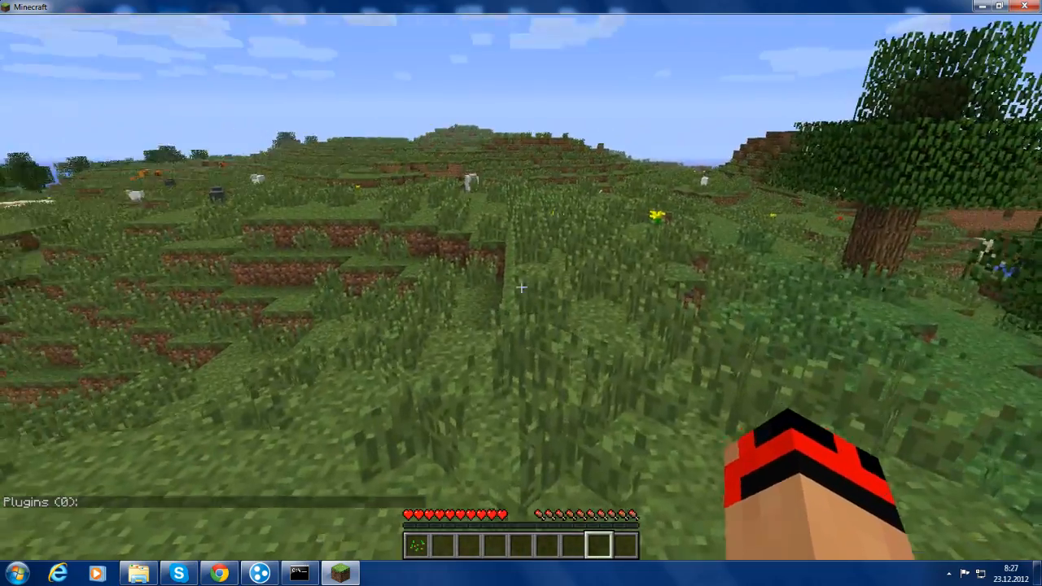
# Op the player via the server console using their username, then resume playing in Minecraft
pyautogui.press('e')
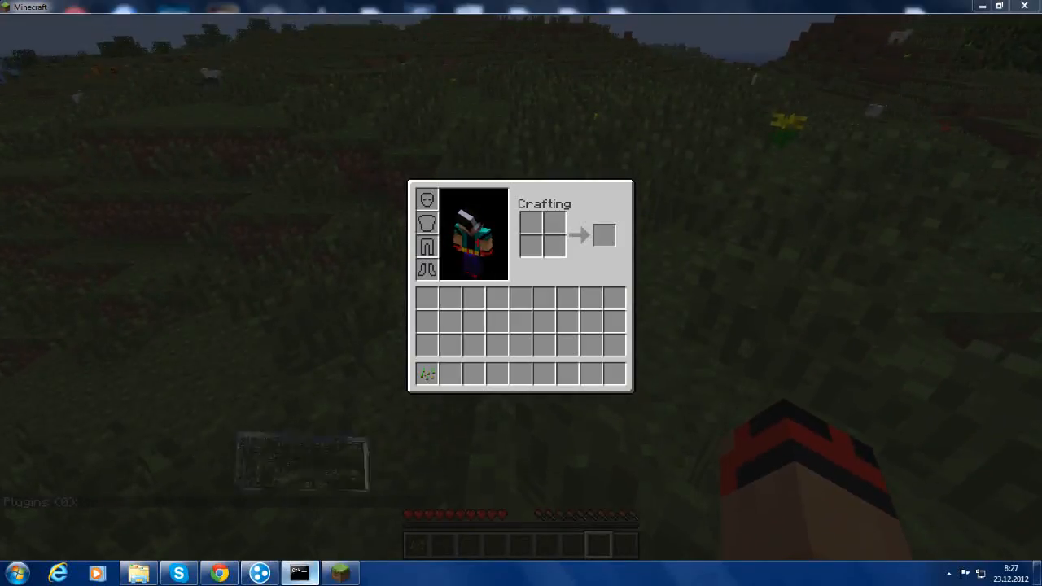
pyautogui.click(300, 574)
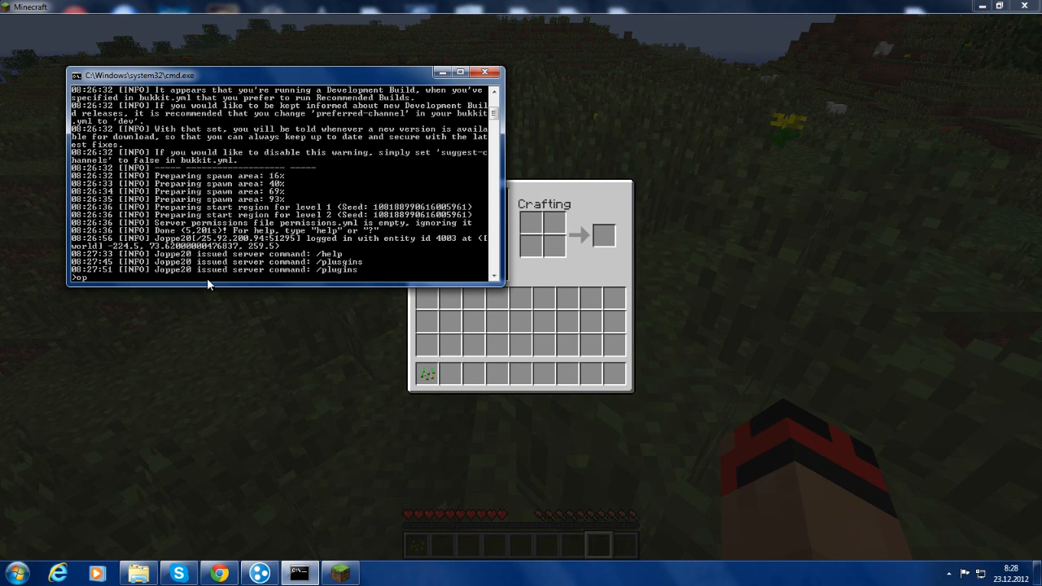
pyautogui.write('op joppe20')
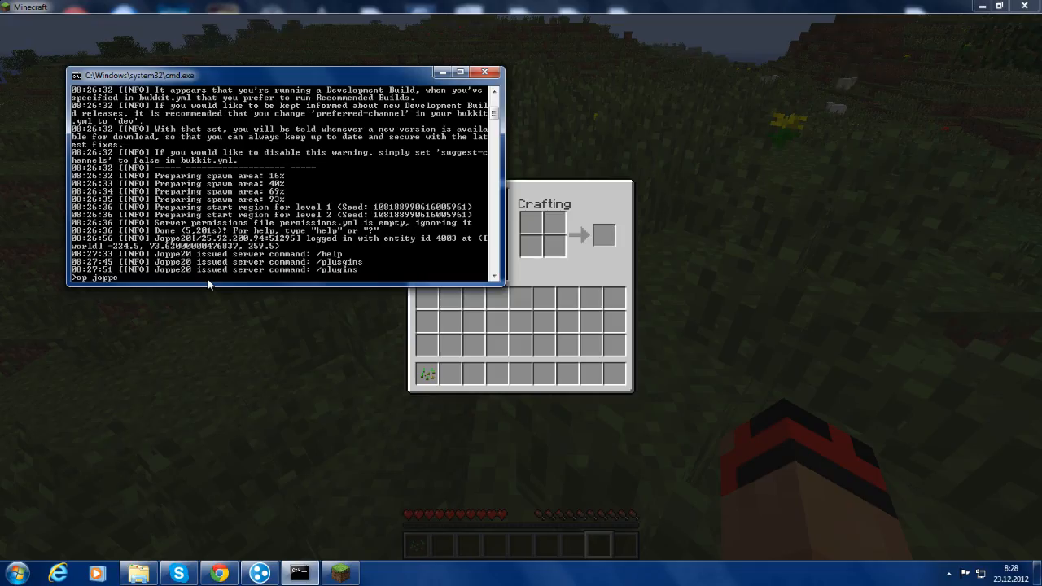
pyautogui.press('Return')
pyautogui.click(186, 323)
pyautogui.press('e')
pyautogui.press('w')
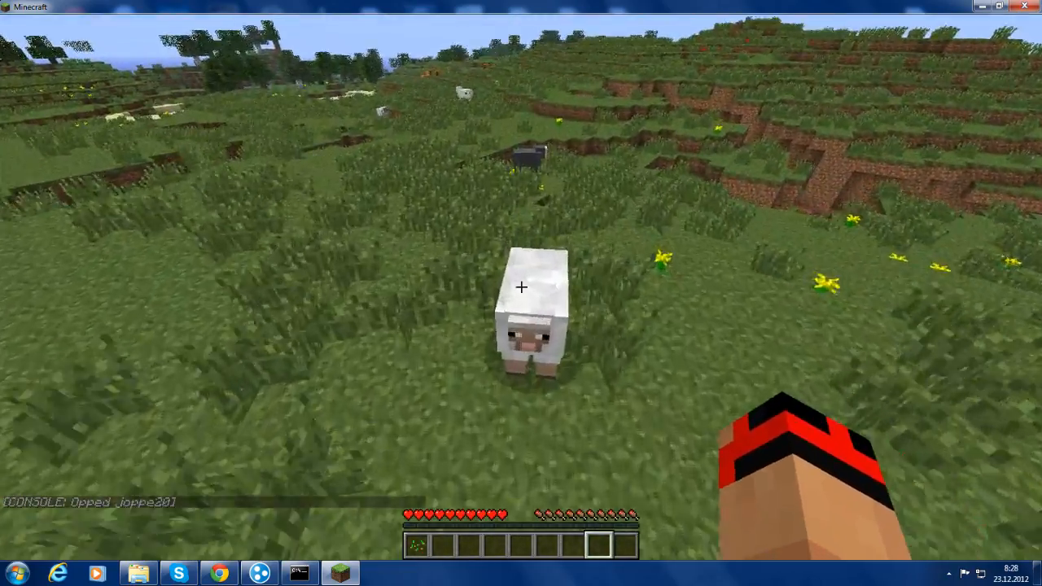
# Run /gamemode 1 in chat to switch to Creative mode
pyautogui.write('t/g')
pyautogui.press('Tab')
pyautogui.write('1')
pyautogui.press('Return')
pyautogui.press('w')
# Fly up and forward over the grass and ravine, hitting the terrain ahead
pyautogui.press('space')
pyautogui.press('space')
pyautogui.press('w')
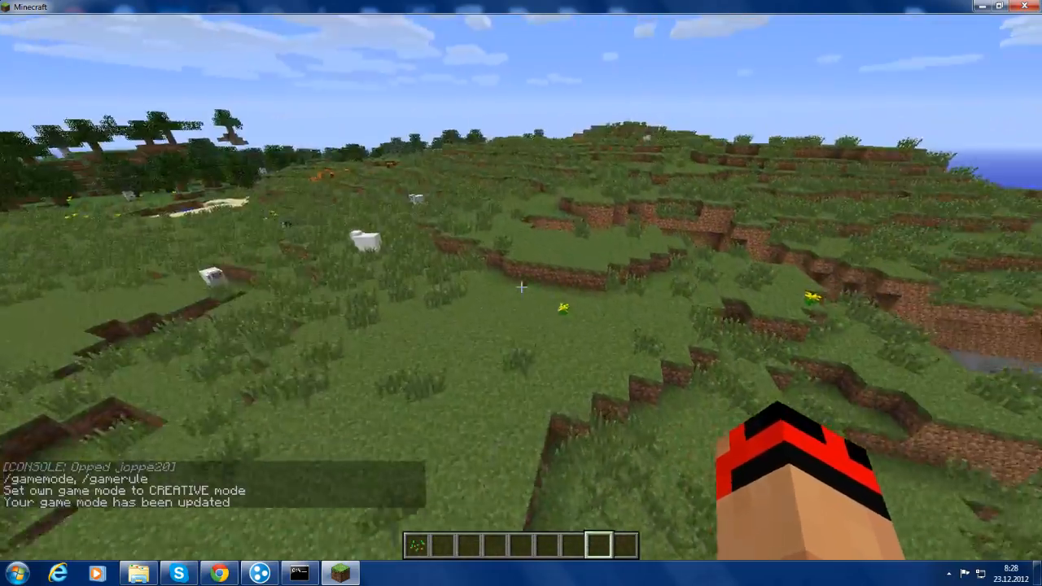
pyautogui.press('space')
pyautogui.press('w')
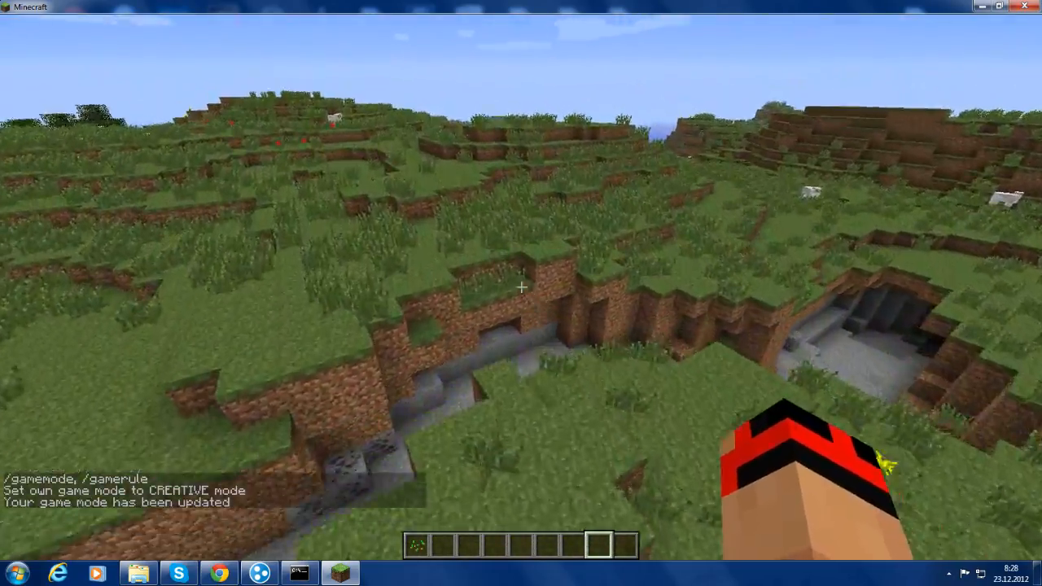
pyautogui.press('w')
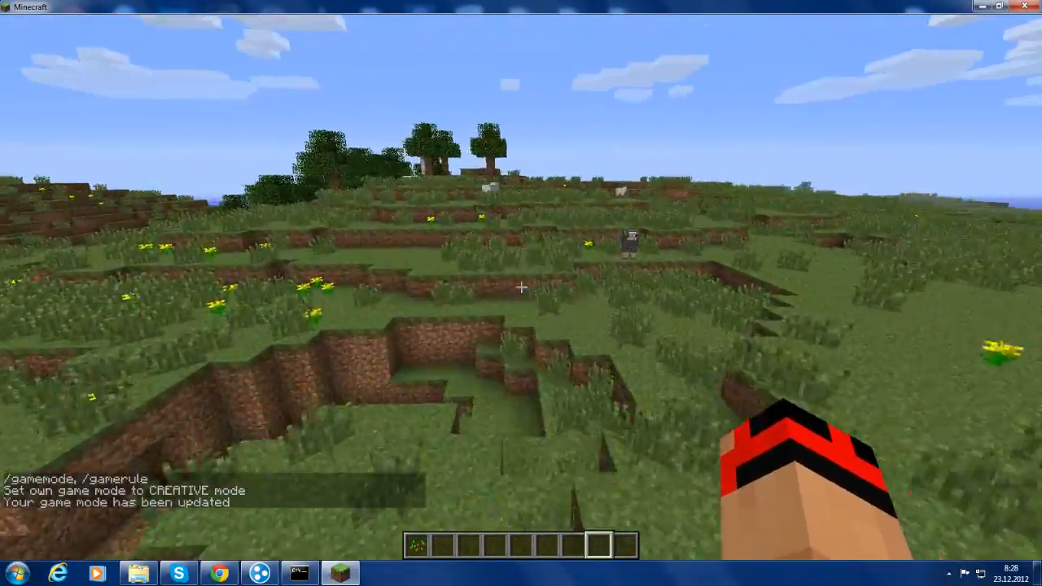
pyautogui.click(521, 287)
pyautogui.click(522, 287)
pyautogui.click(521, 287)
# Climb higher and fly toward the trees, hitting them along the way
pyautogui.press('w')
pyautogui.press('space')
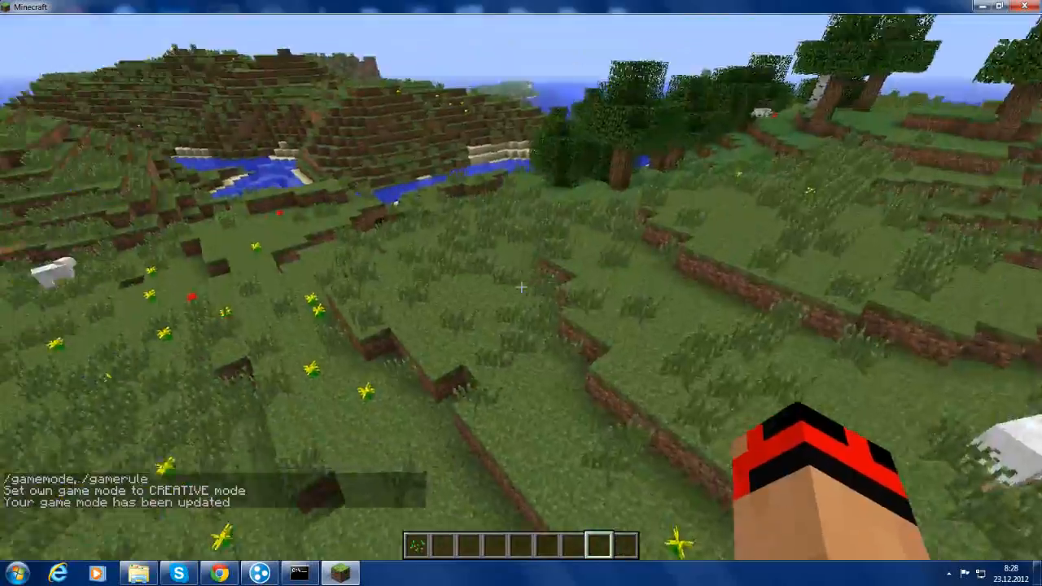
pyautogui.press('w')
pyautogui.press('space')
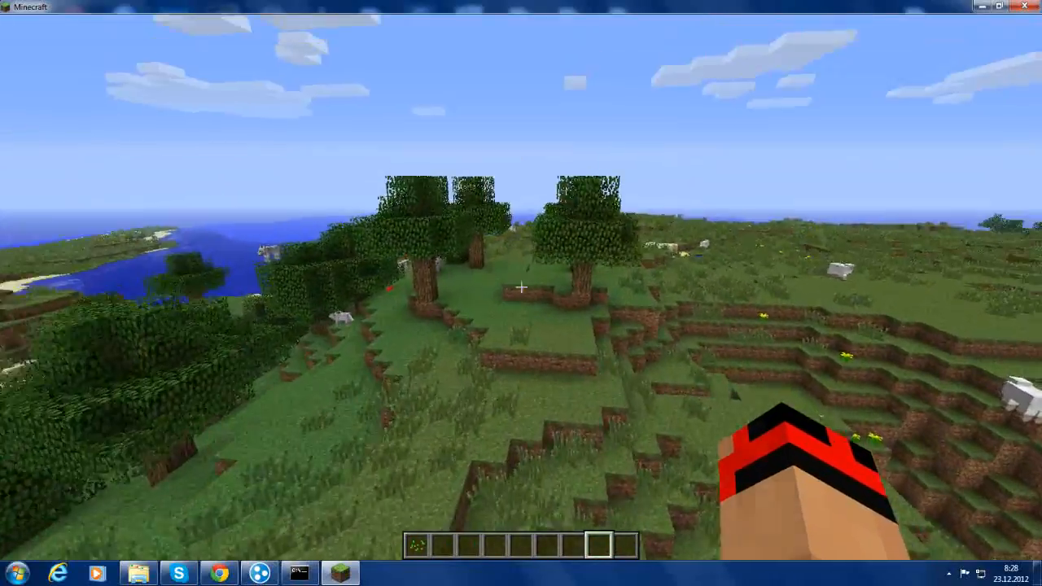
pyautogui.click(521, 287)
pyautogui.press('w')
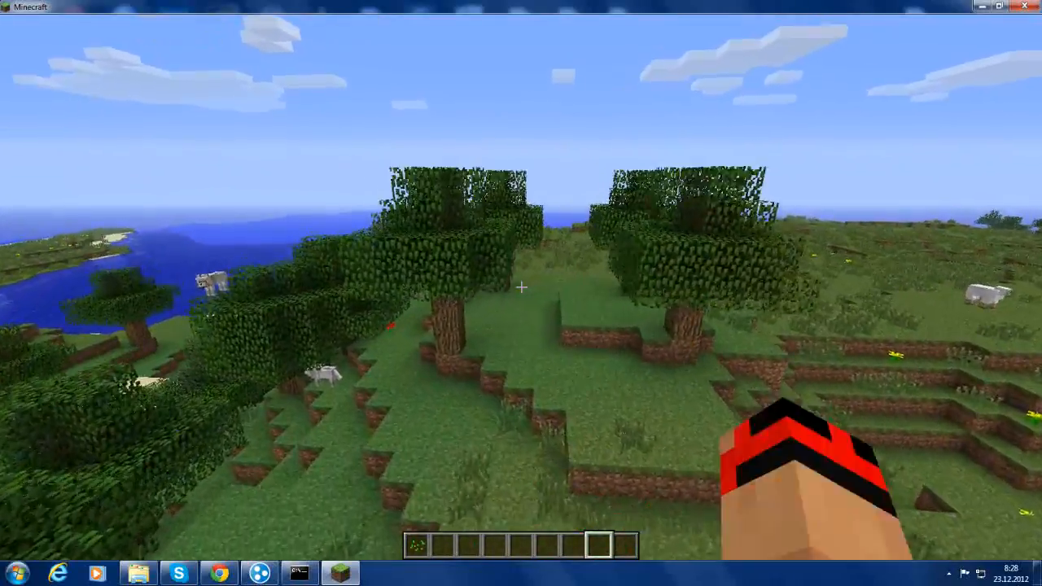
pyautogui.click(521, 287)
pyautogui.click(521, 287)
pyautogui.press('w')
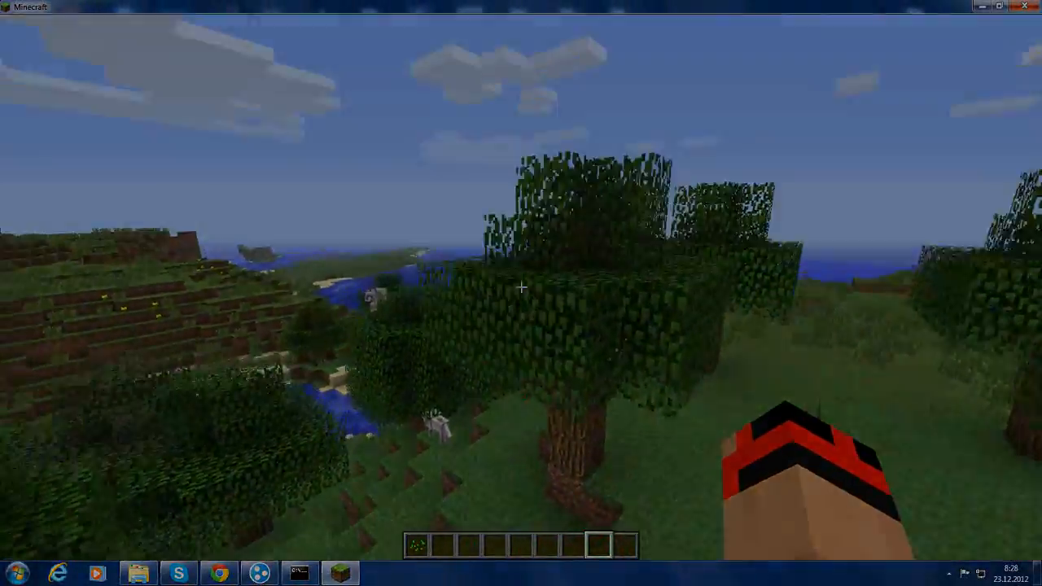